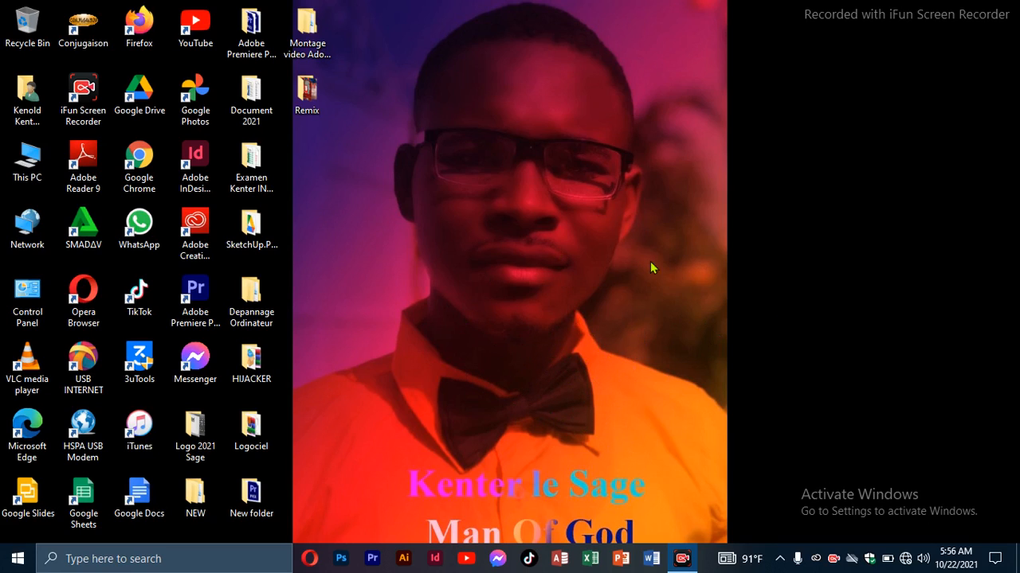
Start Word with a blank document and draw a rectangle about 3.2" high and 7.98" wide across the top of the page.
left_click(651, 558)
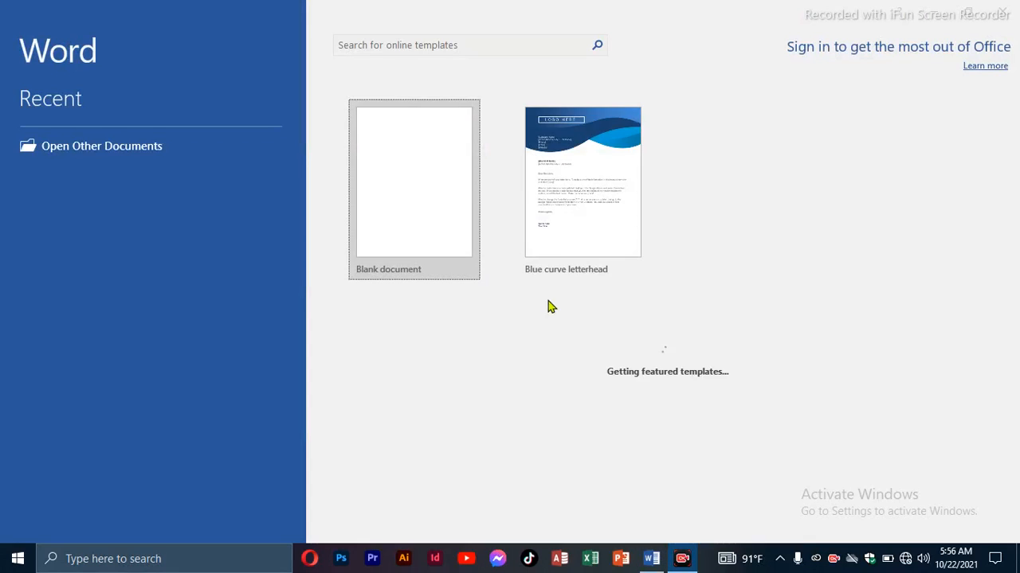
left_click(439, 233)
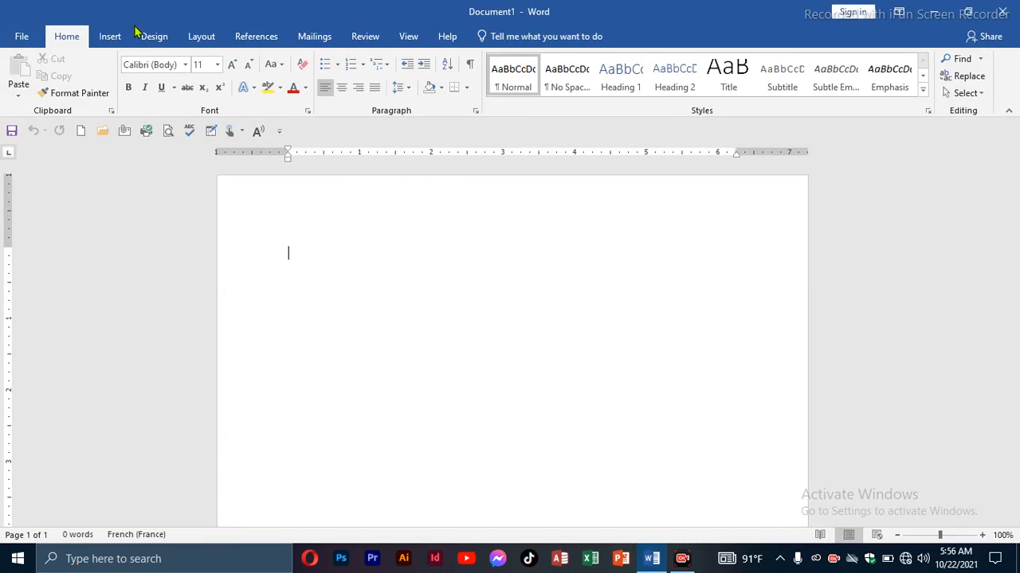
left_click(109, 36)
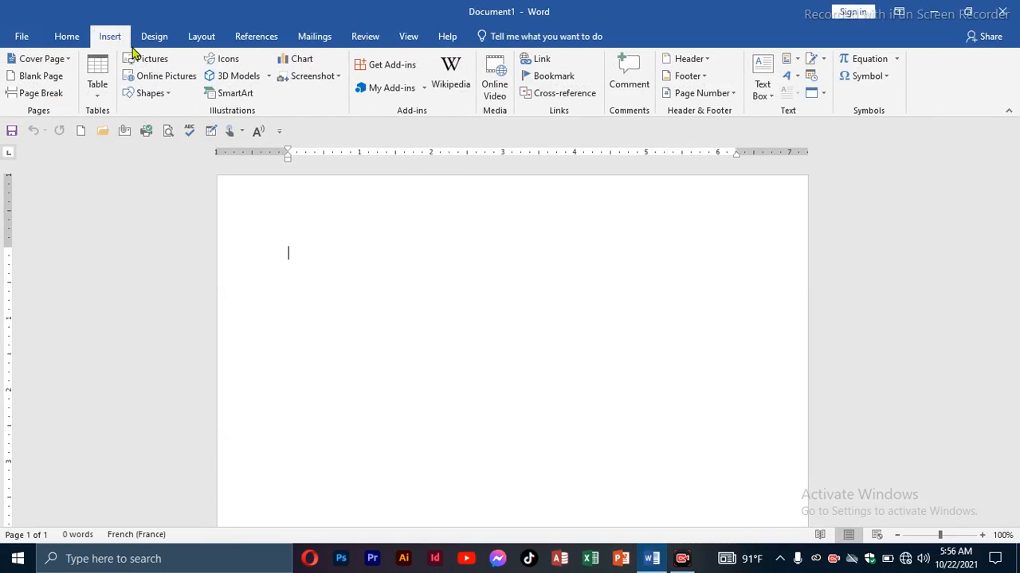
left_click(170, 96)
left_click(172, 126)
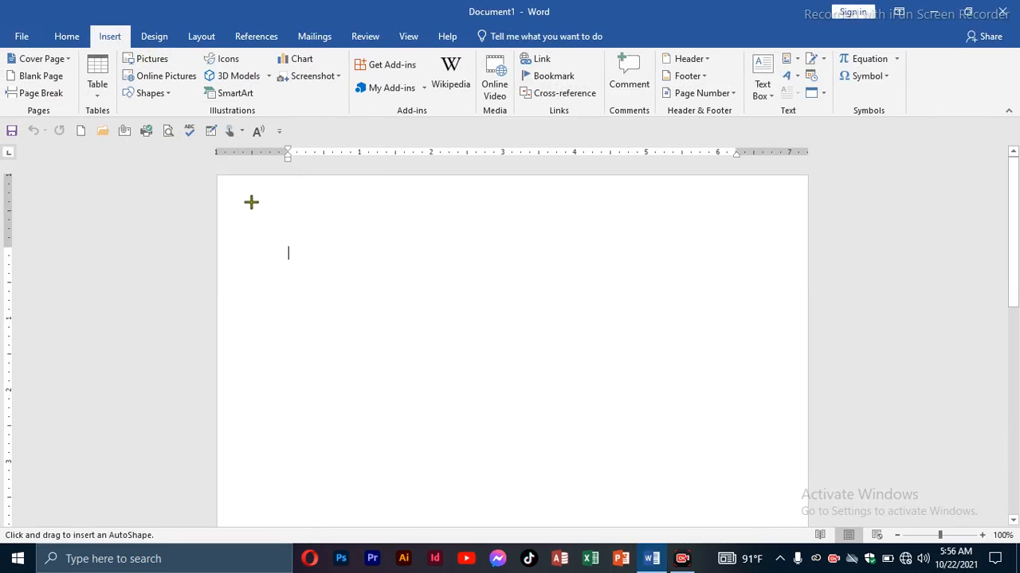
mouse_move(224, 184)
left_mouse_down()
mouse_move(422, 321)
mouse_move(719, 364)
mouse_move(784, 380)
mouse_move(798, 413)
left_mouse_up()
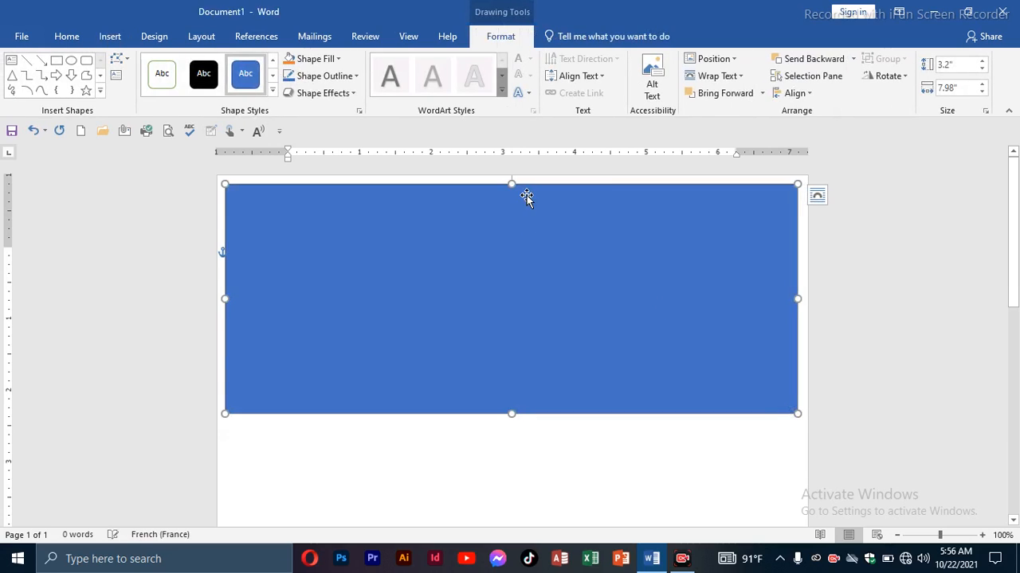
Stretch the rectangle to the page's top, left and right edges and reduce its height to about 2.55".
left_click_drag(515, 184, 513, 170)
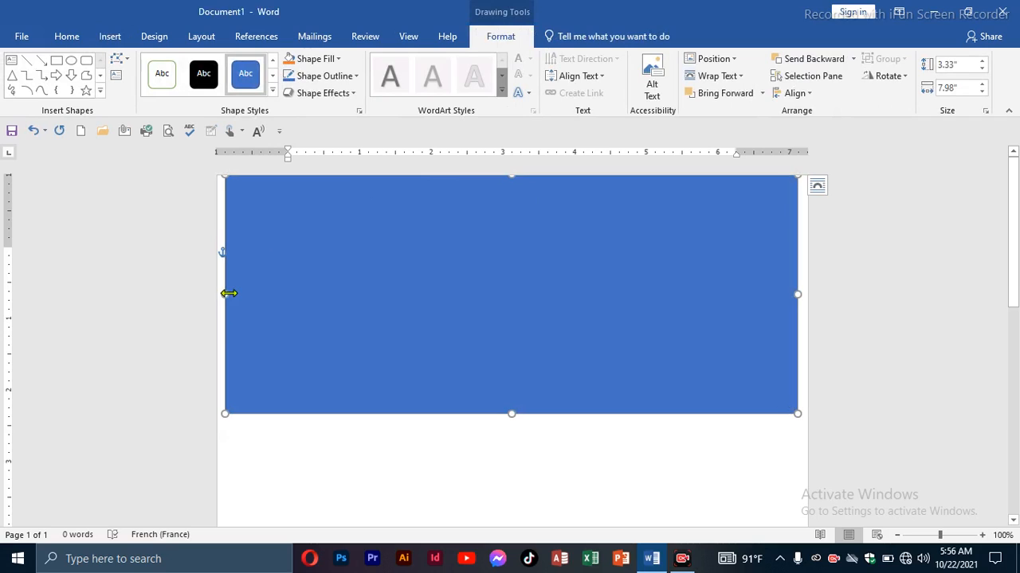
left_click_drag(228, 293, 217, 296)
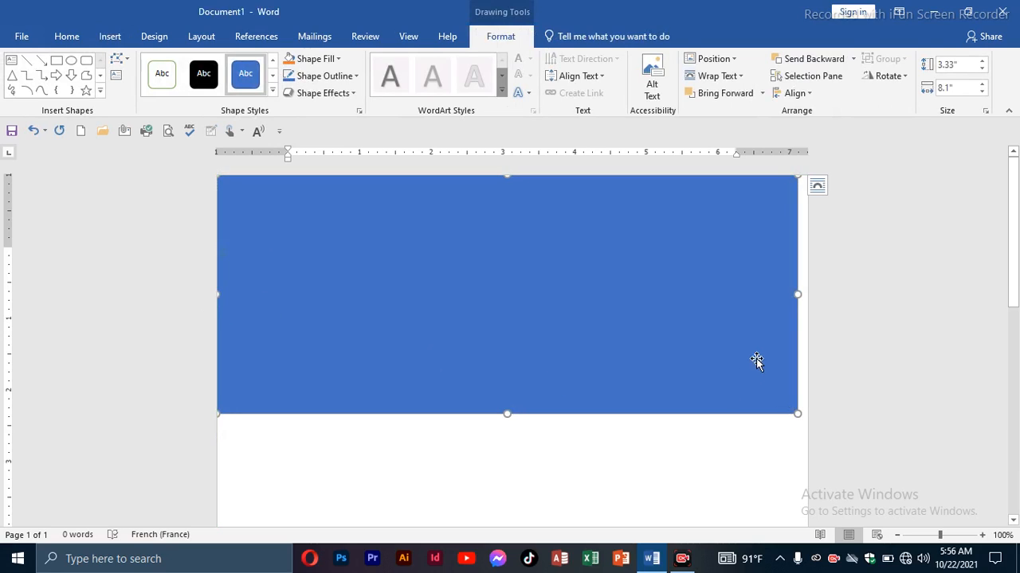
left_click_drag(796, 293, 815, 292)
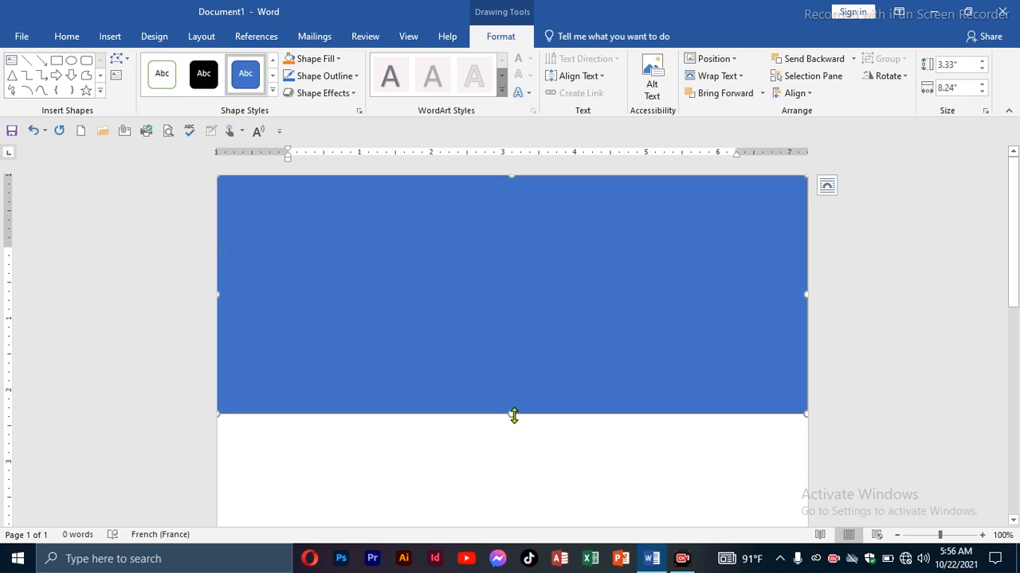
left_click_drag(514, 415, 531, 359)
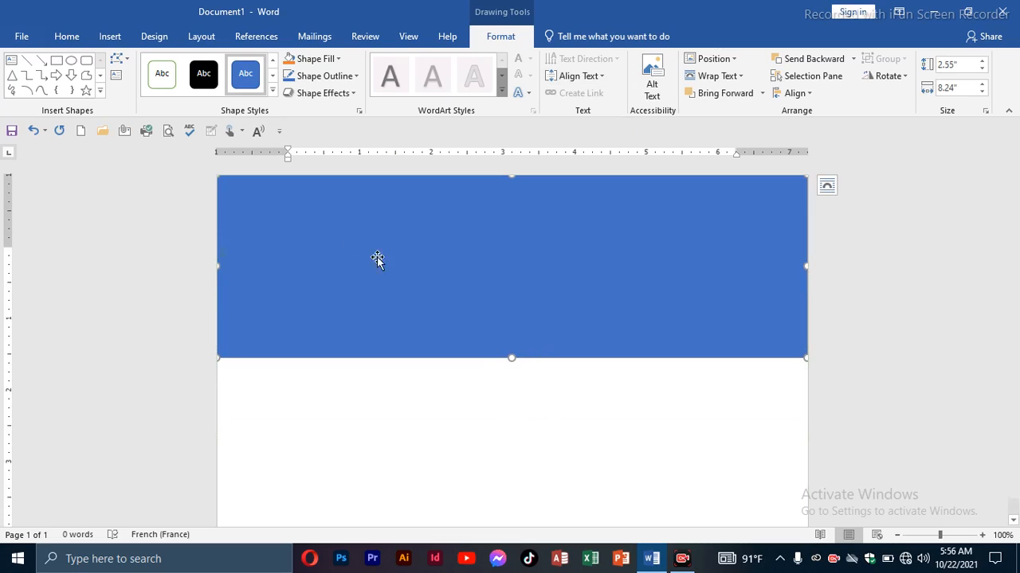
Edit the rectangle's points to bend its lower edge into a wave rising in the middle of the page.
left_click(119, 59)
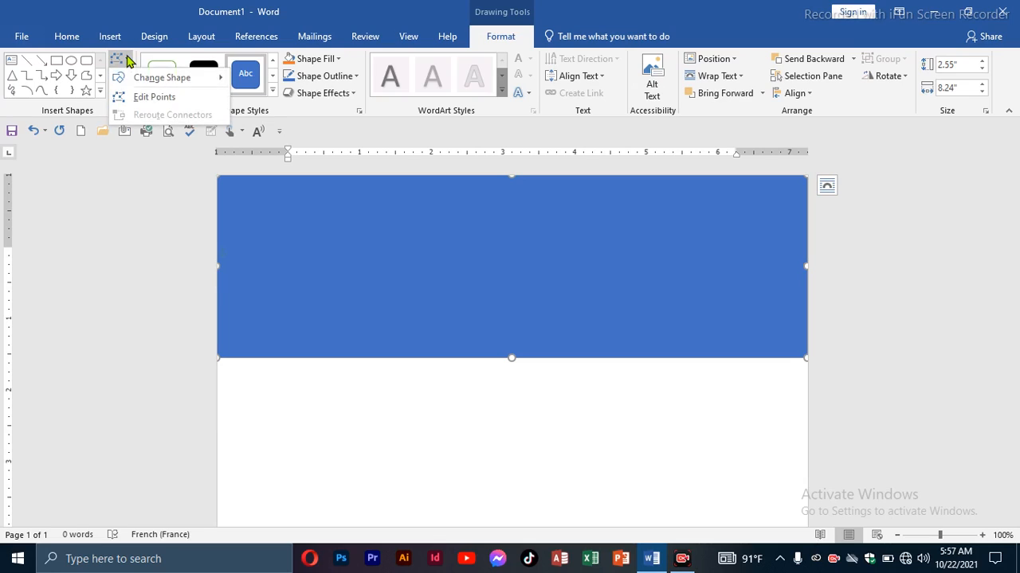
left_click(156, 101)
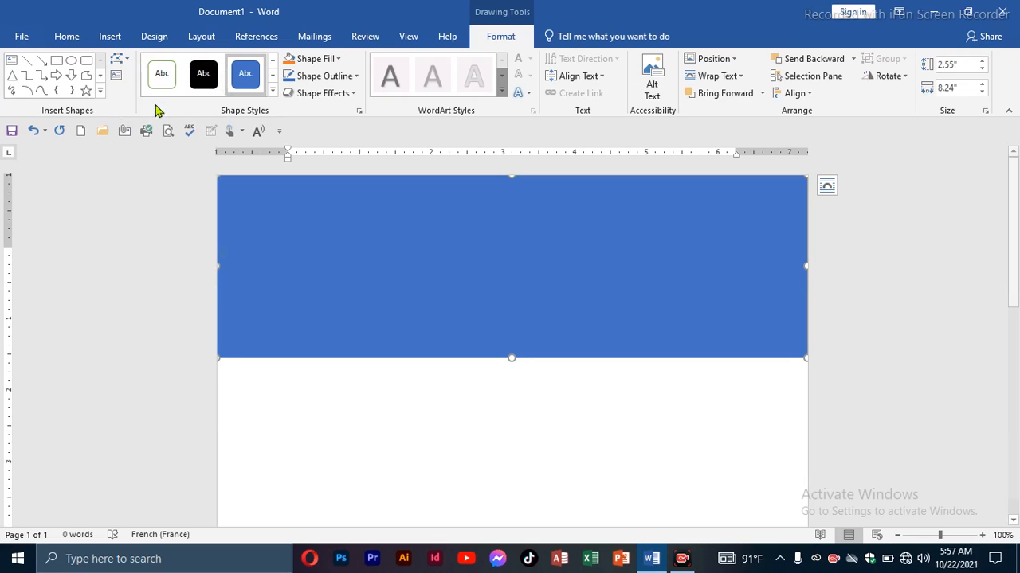
left_click(217, 355)
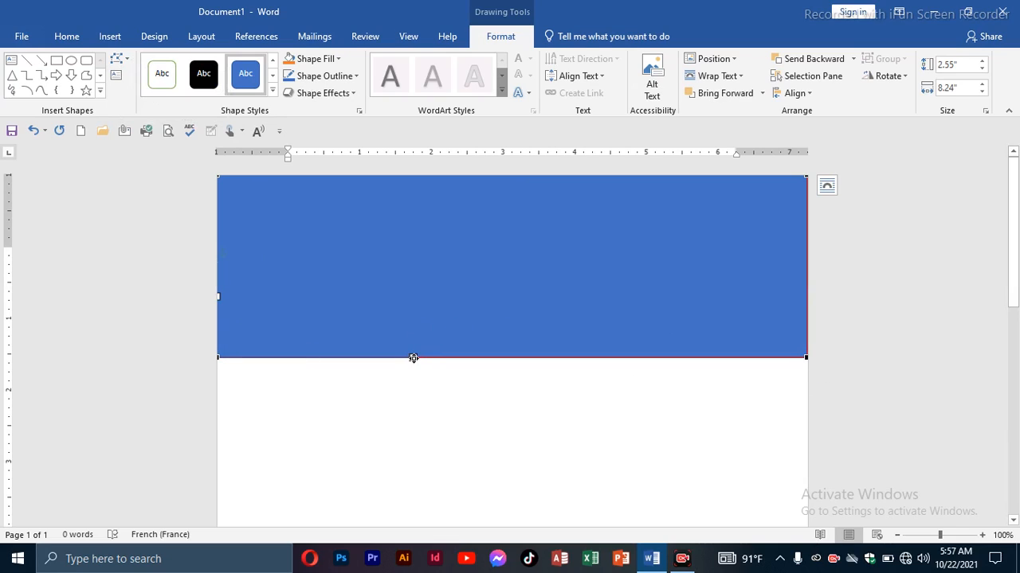
left_click_drag(413, 358, 637, 141)
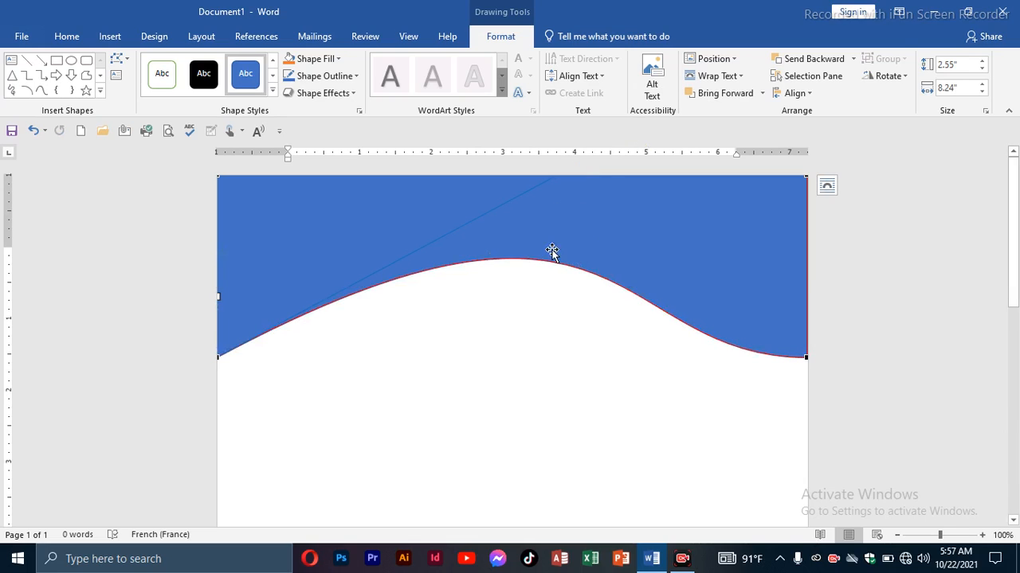
Remove the wave shape's outline and fill it with a darker shade of the theme blue.
left_click(355, 76)
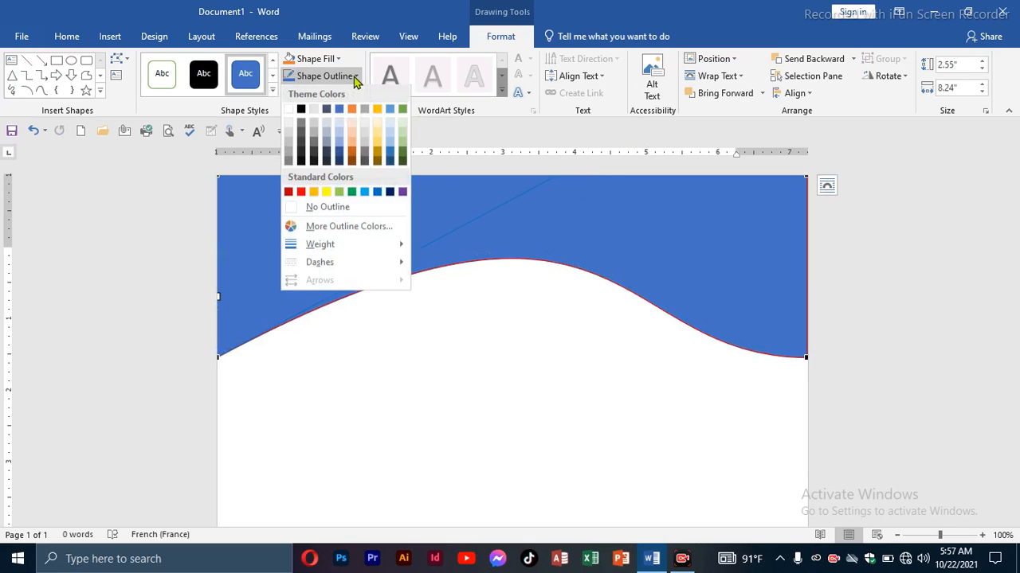
left_click(335, 208)
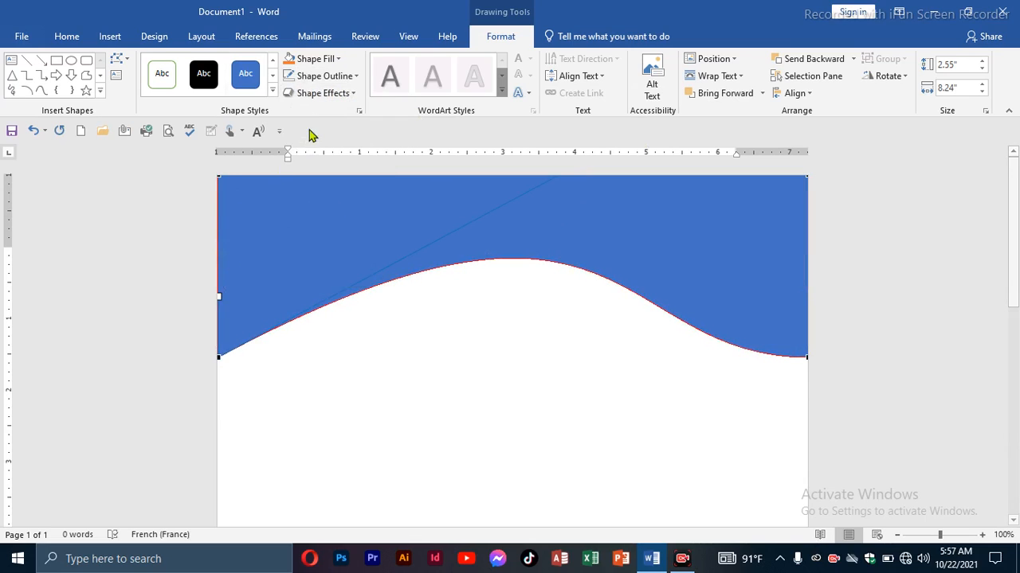
left_click(337, 60)
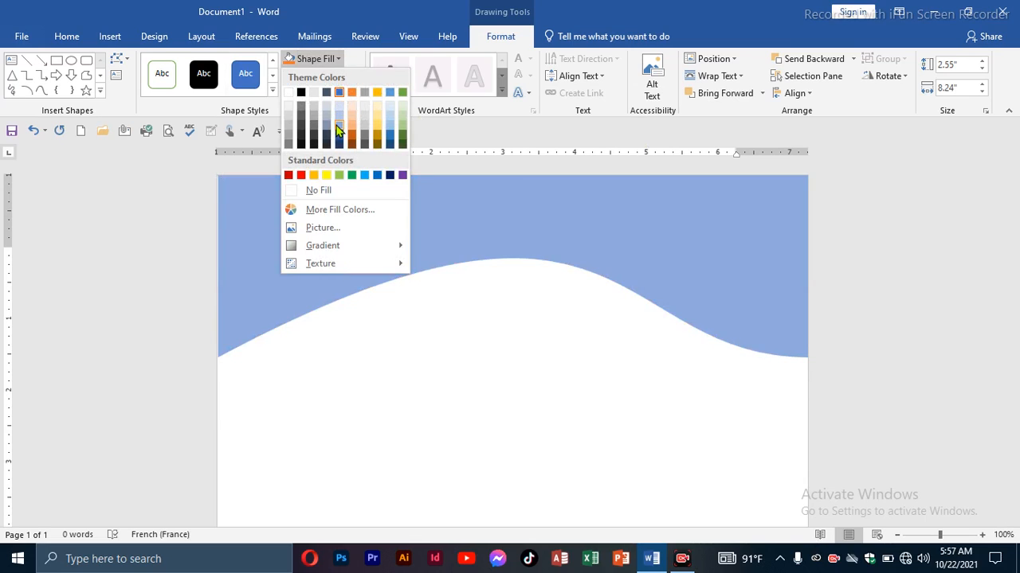
left_click(338, 139)
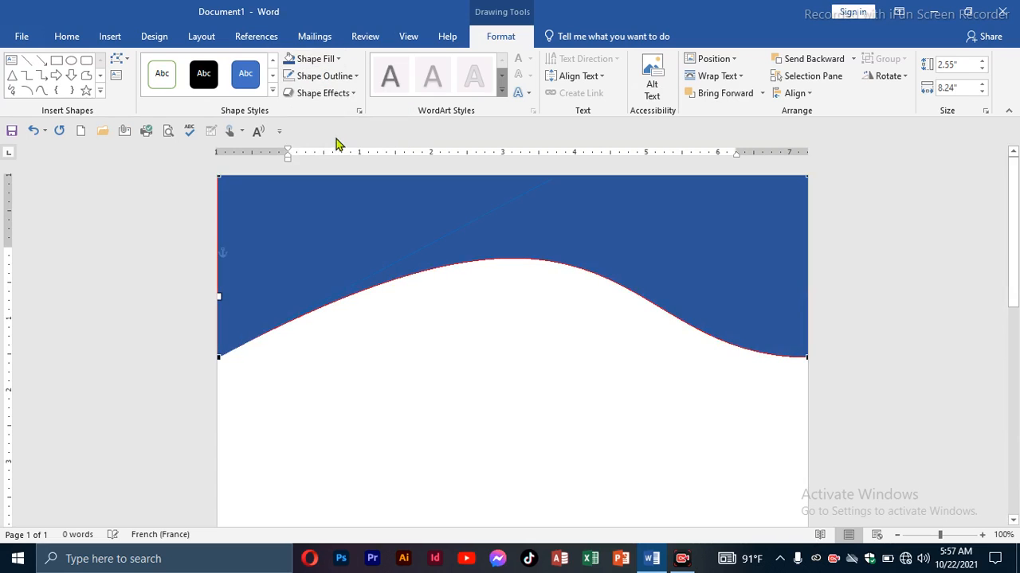
left_click(341, 317)
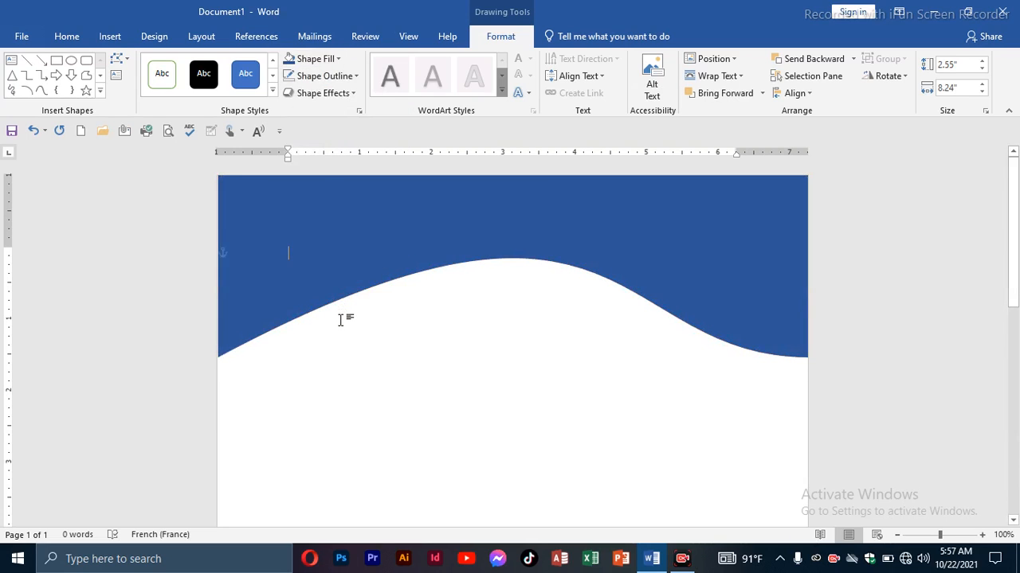
Widen the wave shape slightly to about 8.26" so it reaches the page's side edge.
left_click(240, 263)
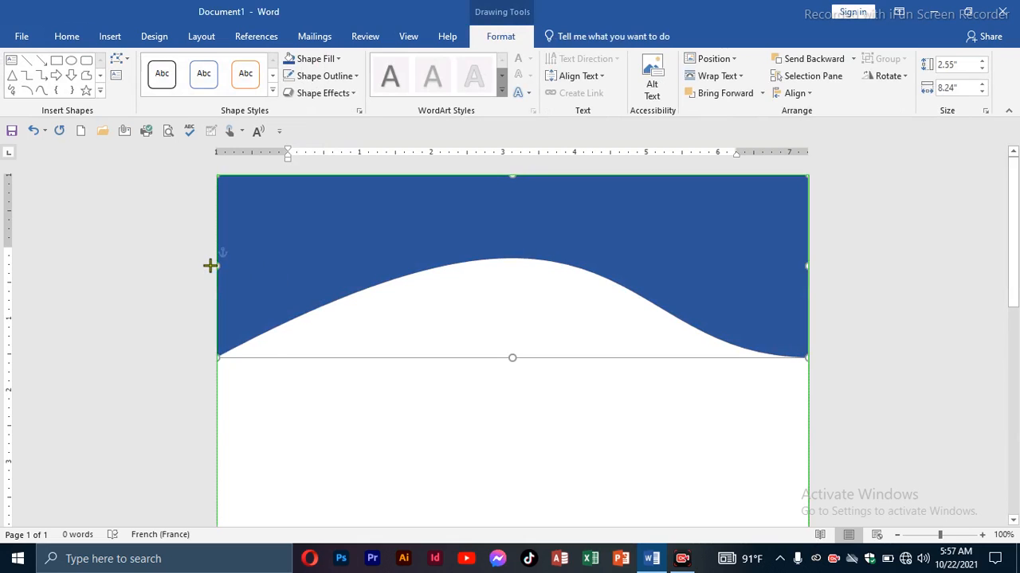
left_click(295, 391)
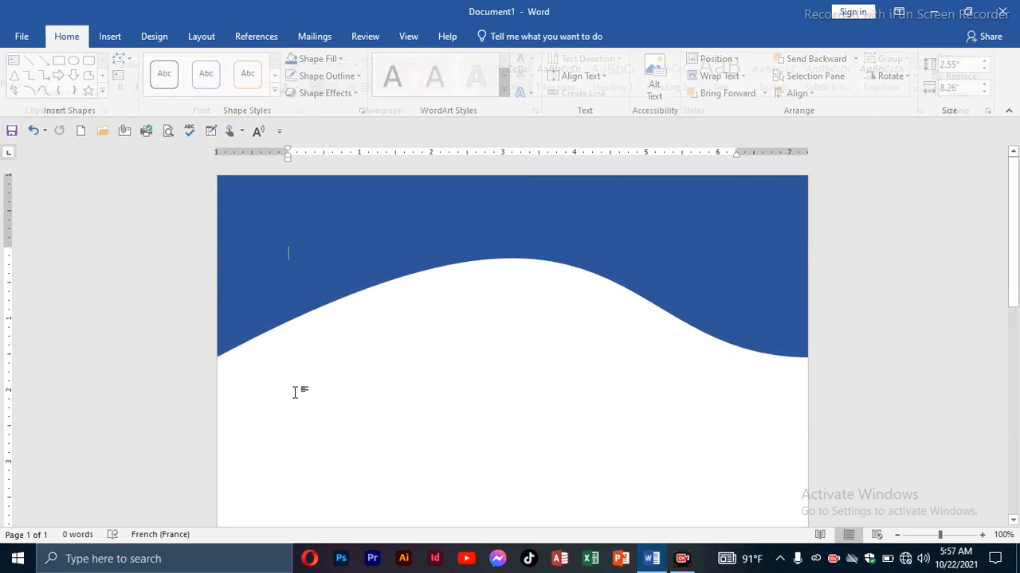
Duplicate the wave shape and place the copy slightly below the original, aligned with the page's side edges.
left_click(399, 223)
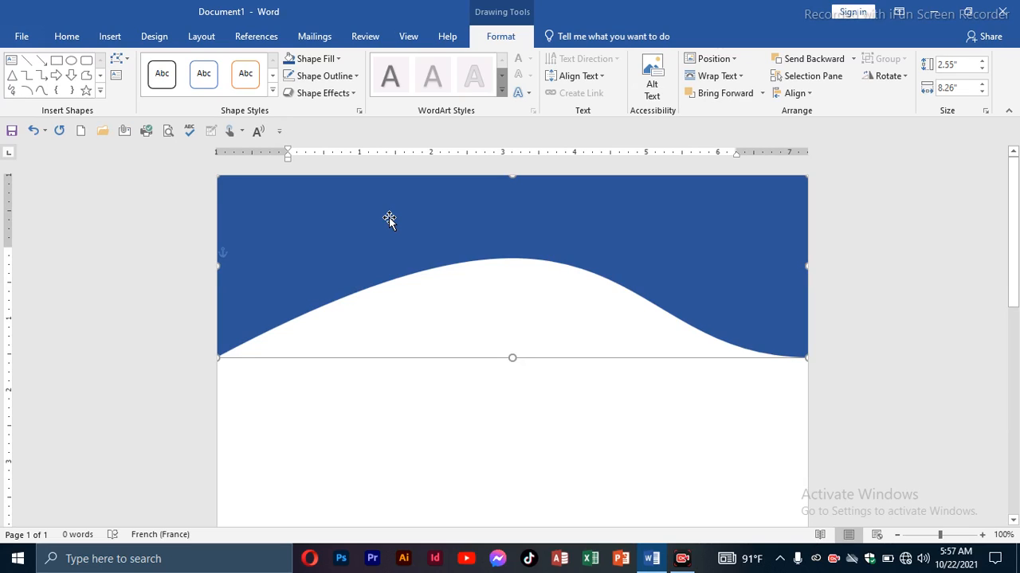
key("ctrl+d")
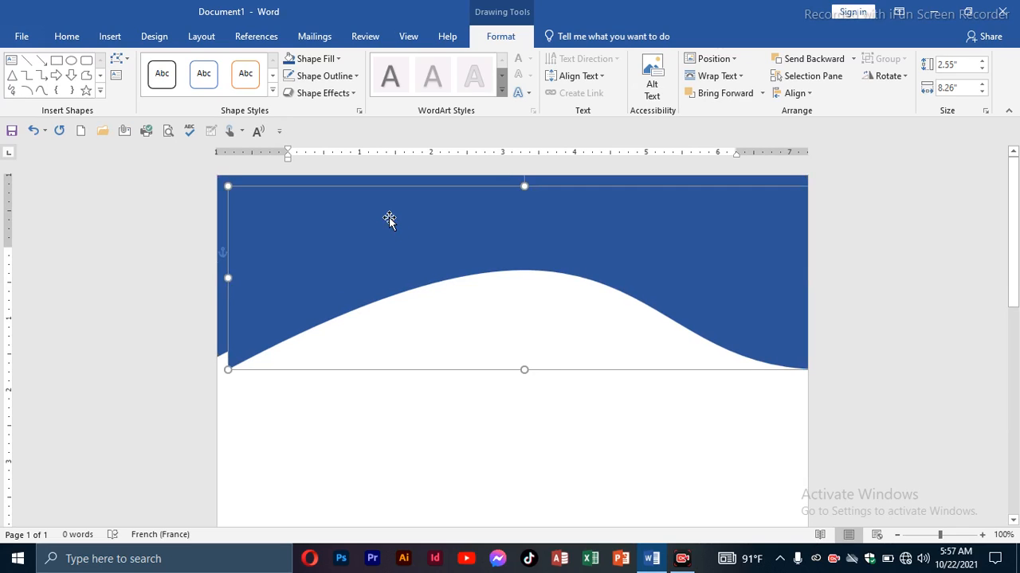
left_click_drag(368, 255, 353, 261)
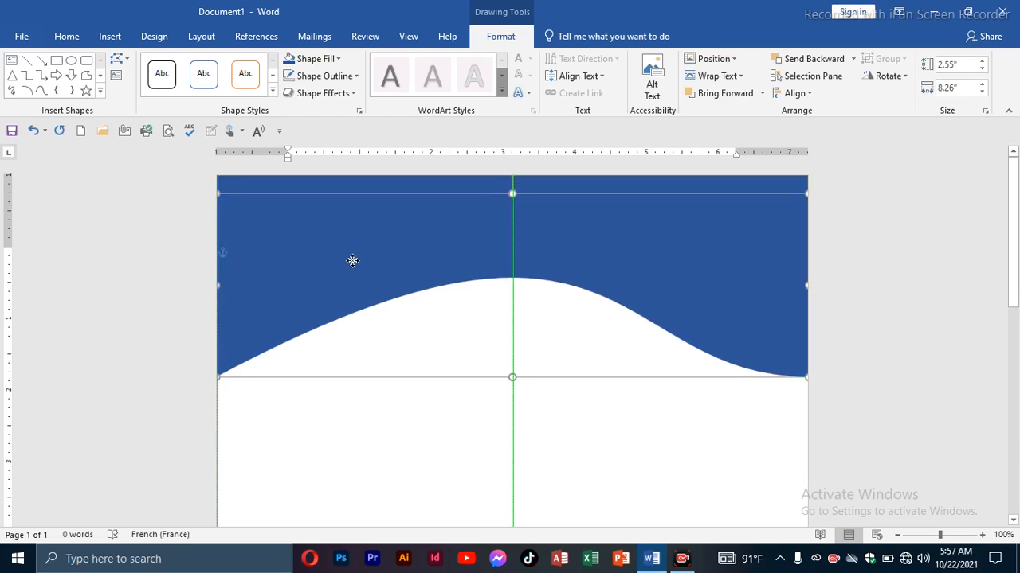
left_click_drag(352, 263, 353, 264)
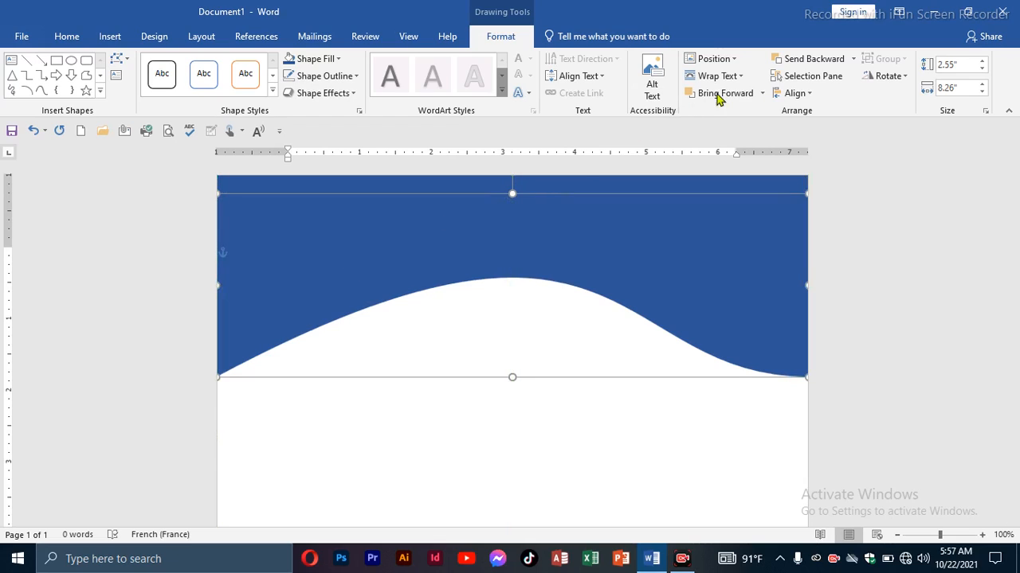
Send the duplicated wave behind the original and fill it with a lighter shade of the theme blue.
left_click(805, 63)
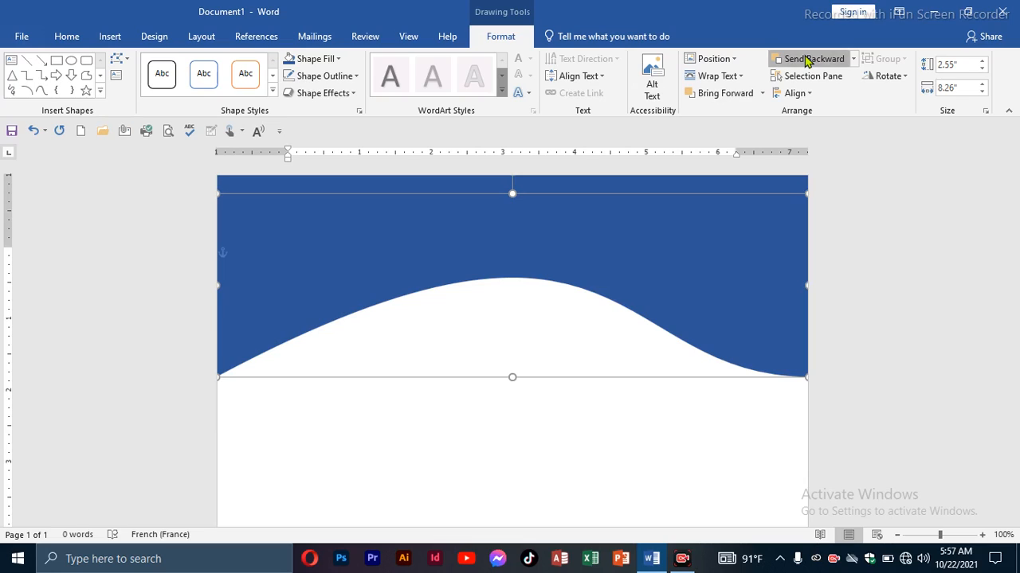
left_click(856, 57)
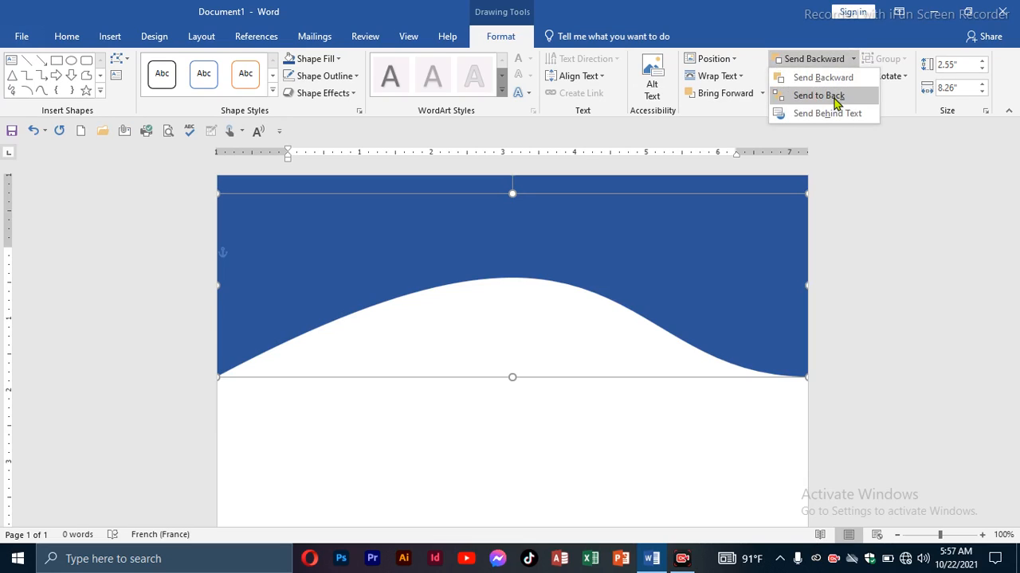
left_click(835, 78)
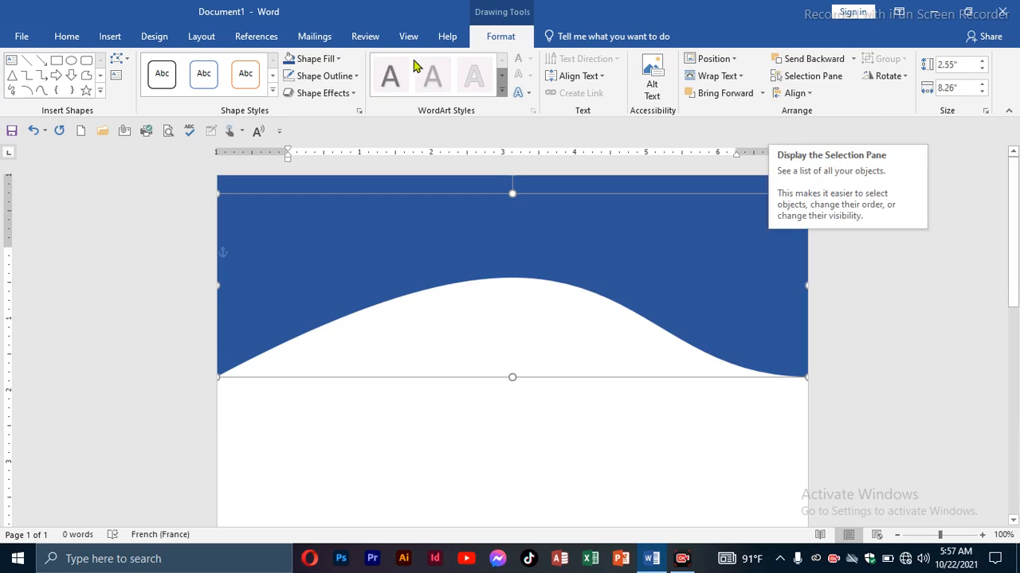
left_click(338, 60)
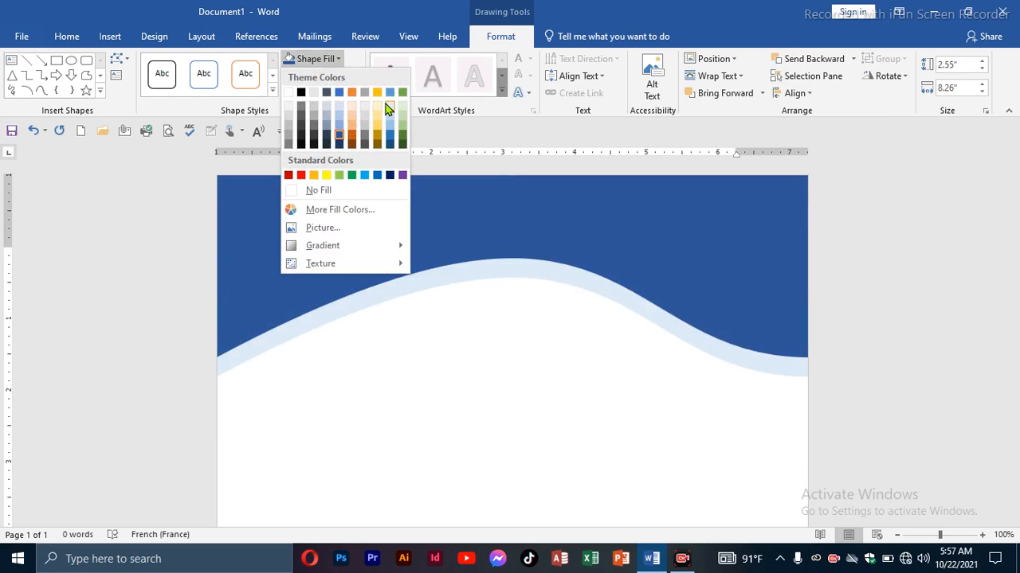
left_click(341, 132)
left_click(591, 418)
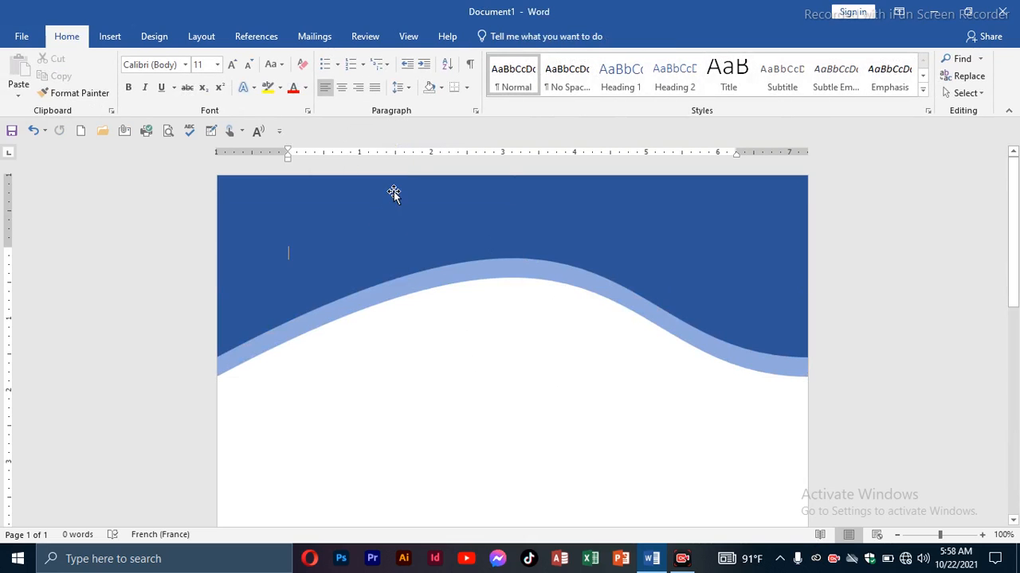
Group the dark blue and light blue wave shapes into one object.
left_click(403, 295)
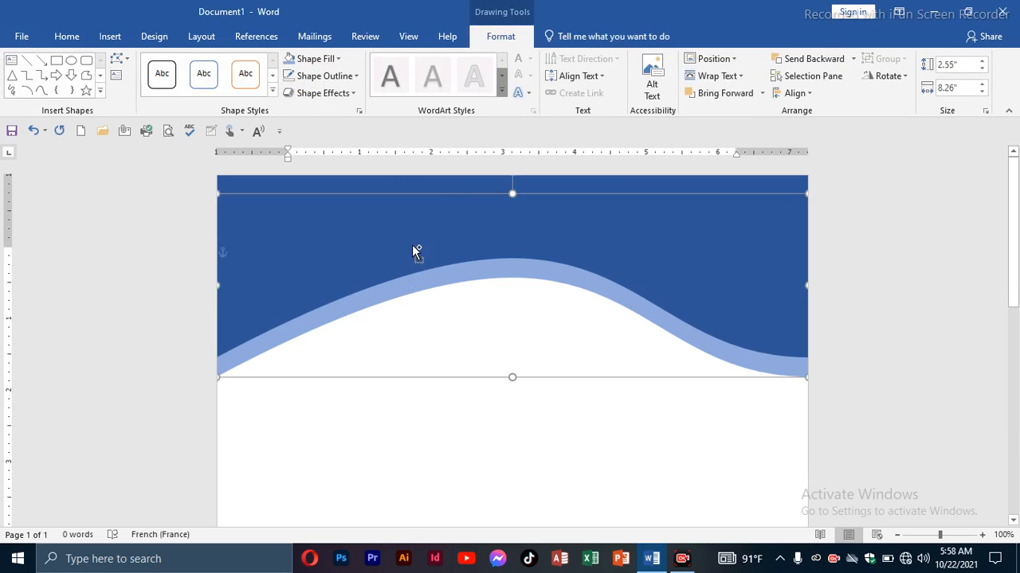
left_click(448, 182, "shift")
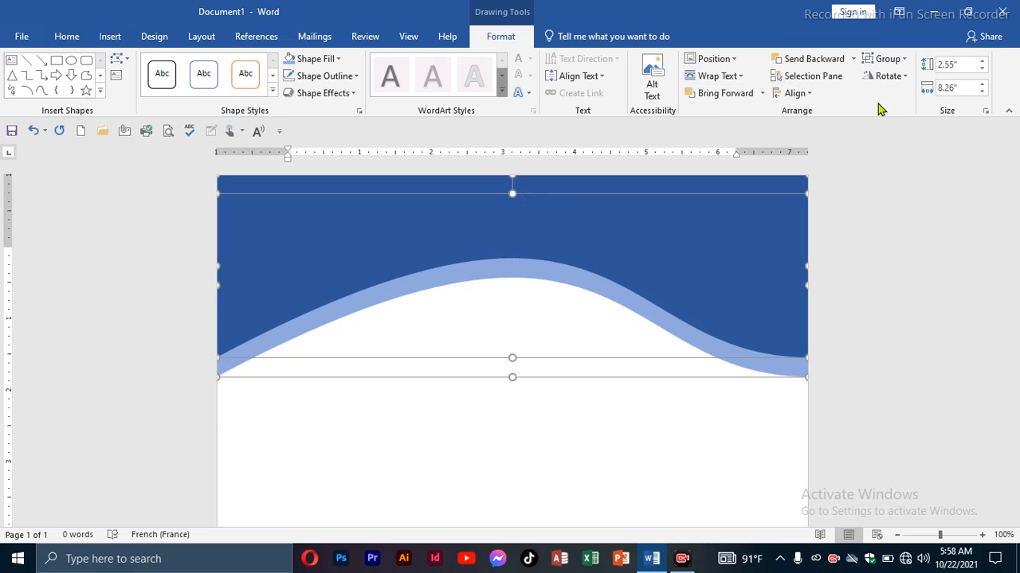
left_click(885, 59)
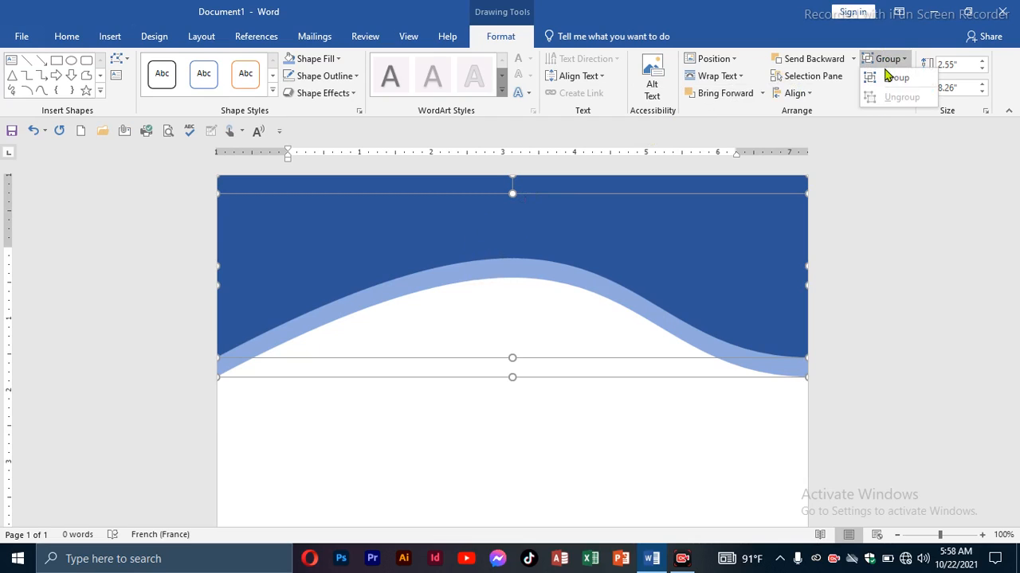
left_click(892, 79)
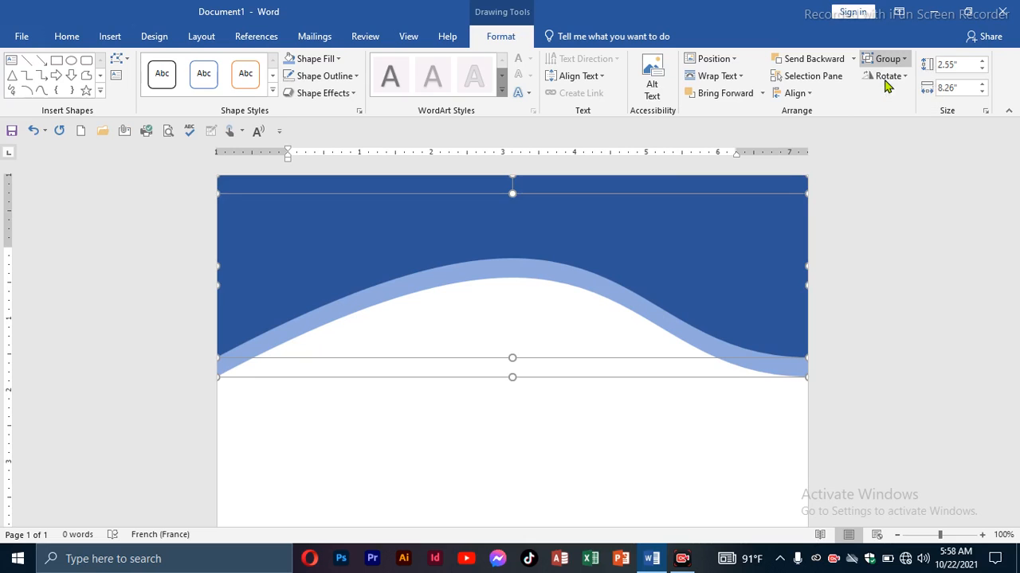
left_click(534, 444)
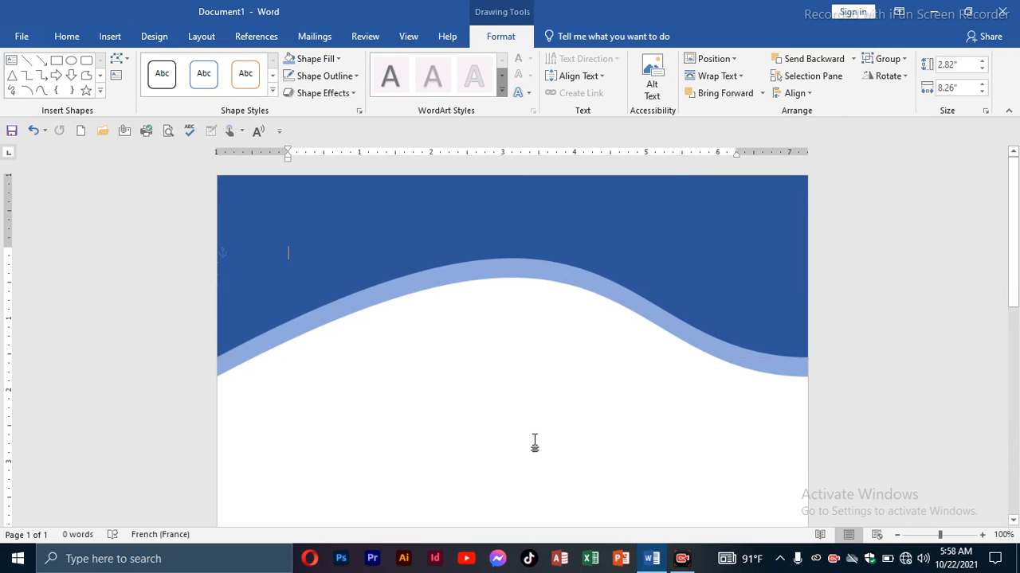
Duplicate the grouped two-tone wave and move the copy to the lower half of the page.
left_click(619, 244)
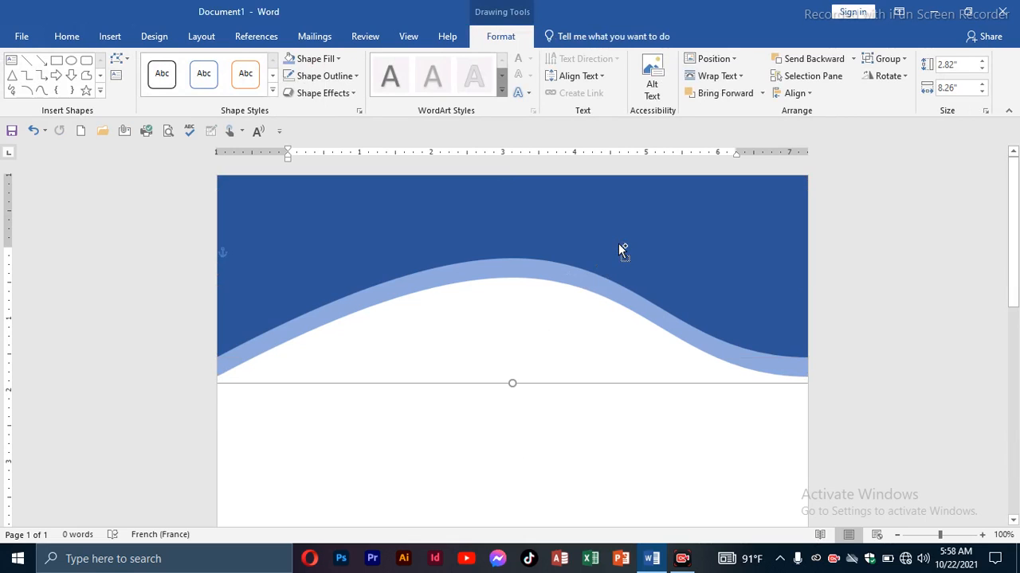
key("ctrl+z")
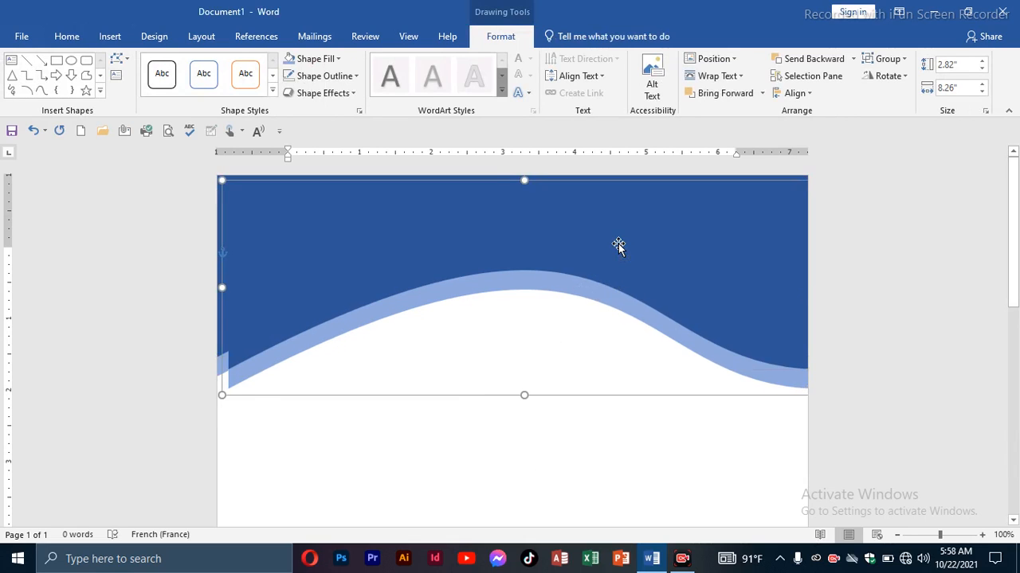
left_click_drag(618, 244, 571, 412, "ctrl")
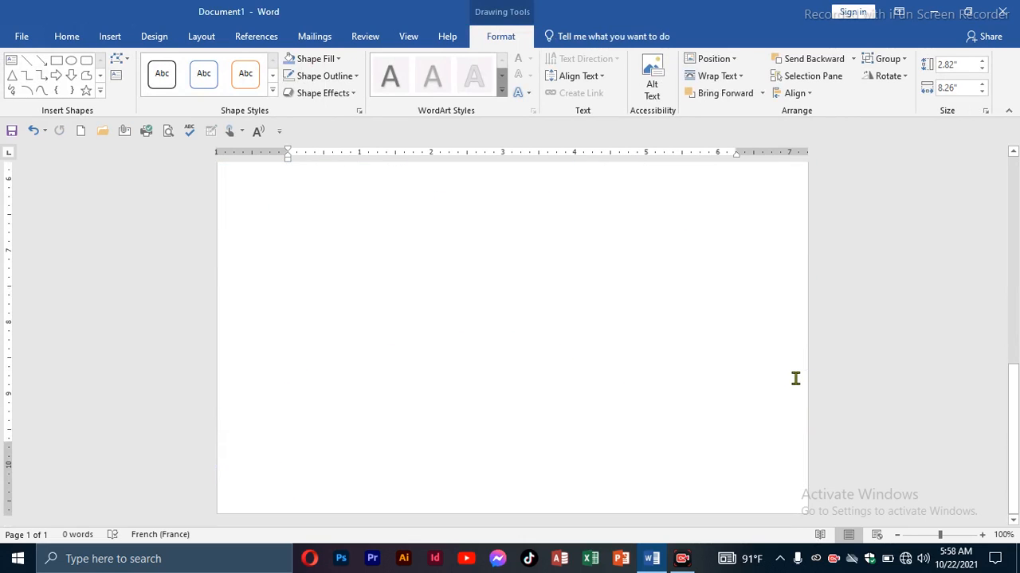
key("ctrl+z")
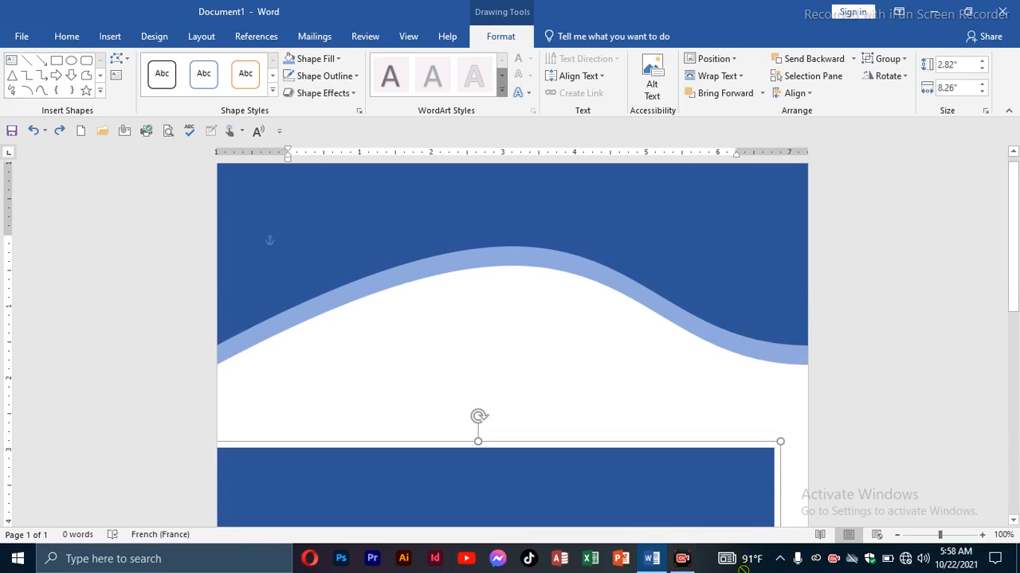
scroll(737, 430, "down", 3)
scroll(741, 367, "down", 4)
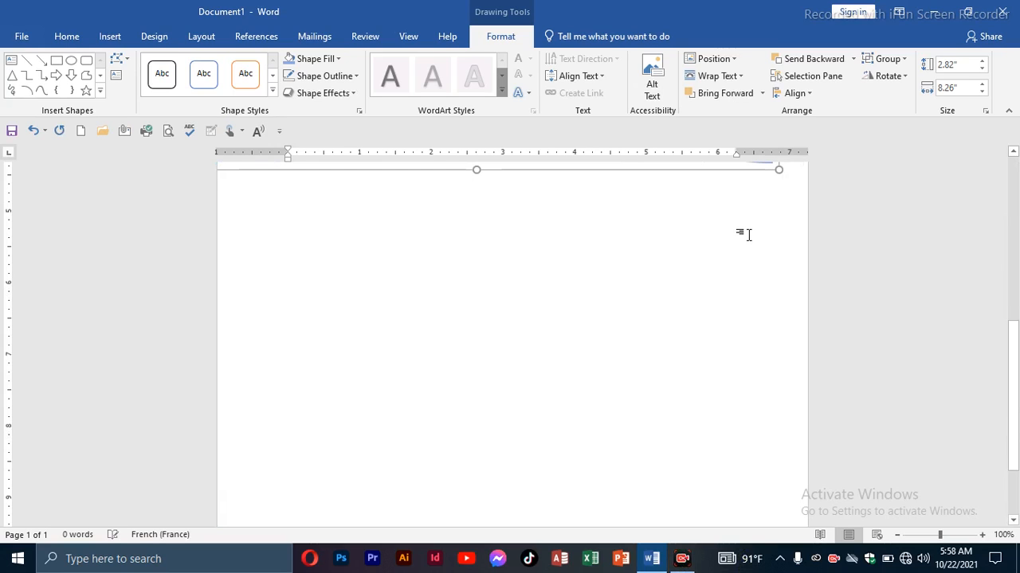
scroll(746, 232, "up", 2)
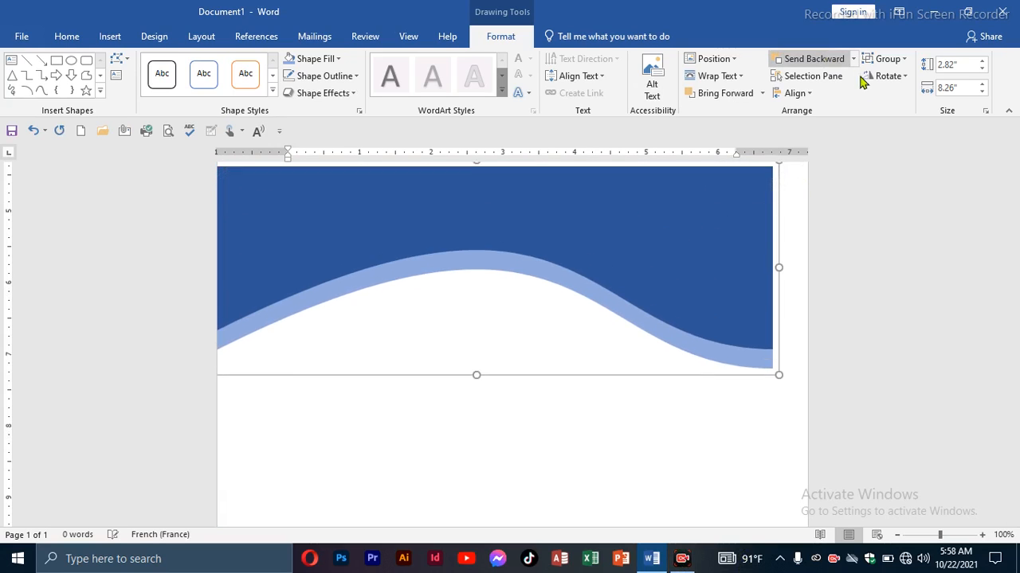
Flip the copied wave vertically and place it flush with the page's bottom and side edges.
left_click(902, 75)
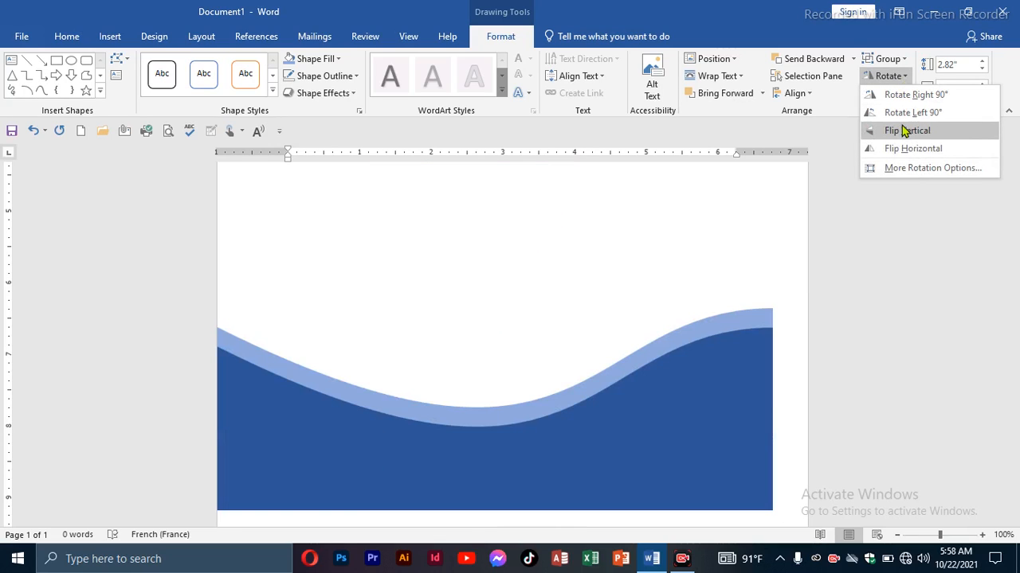
left_click(905, 131)
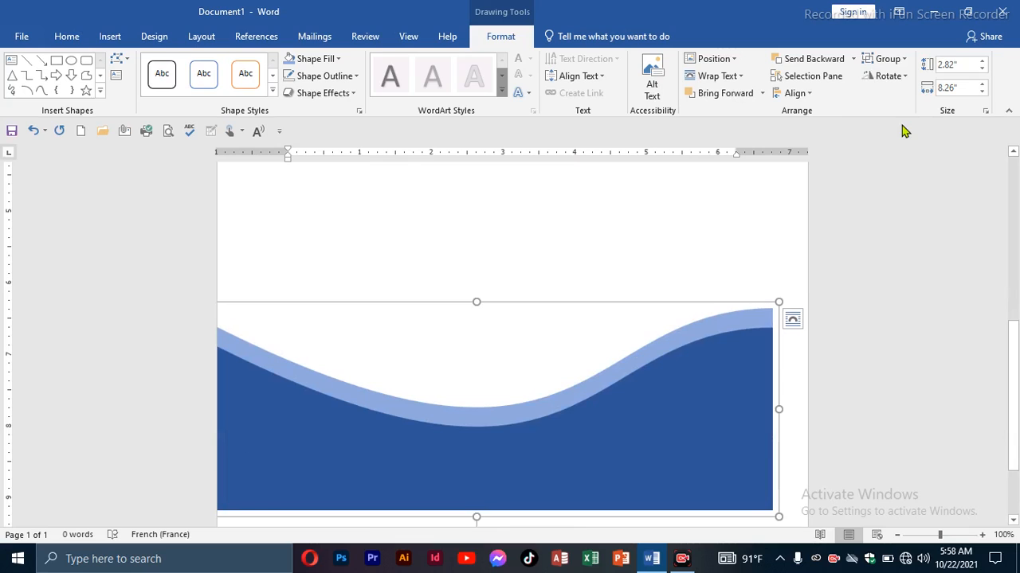
scroll(909, 342, "down", 2)
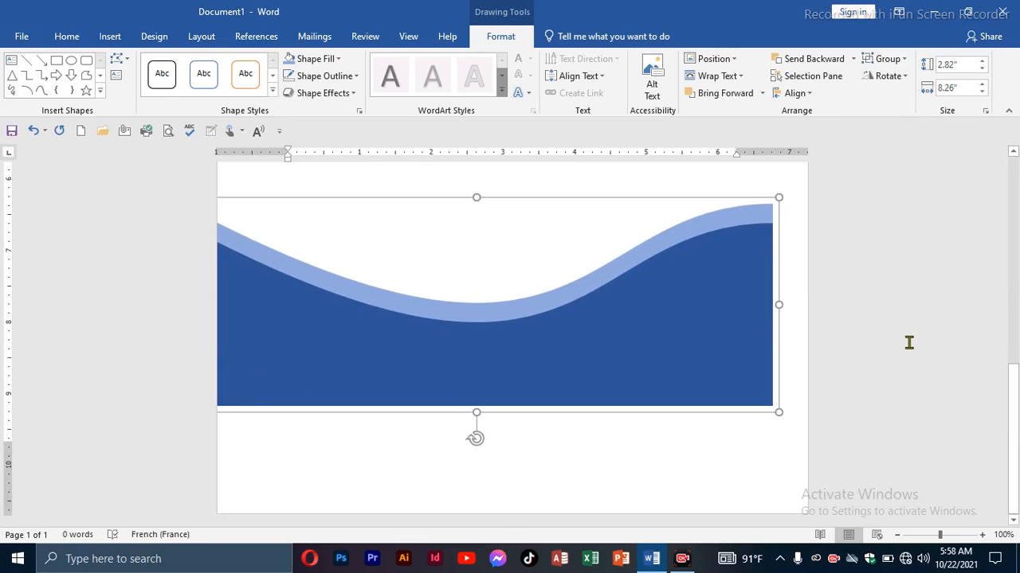
scroll(909, 343, "down", 1)
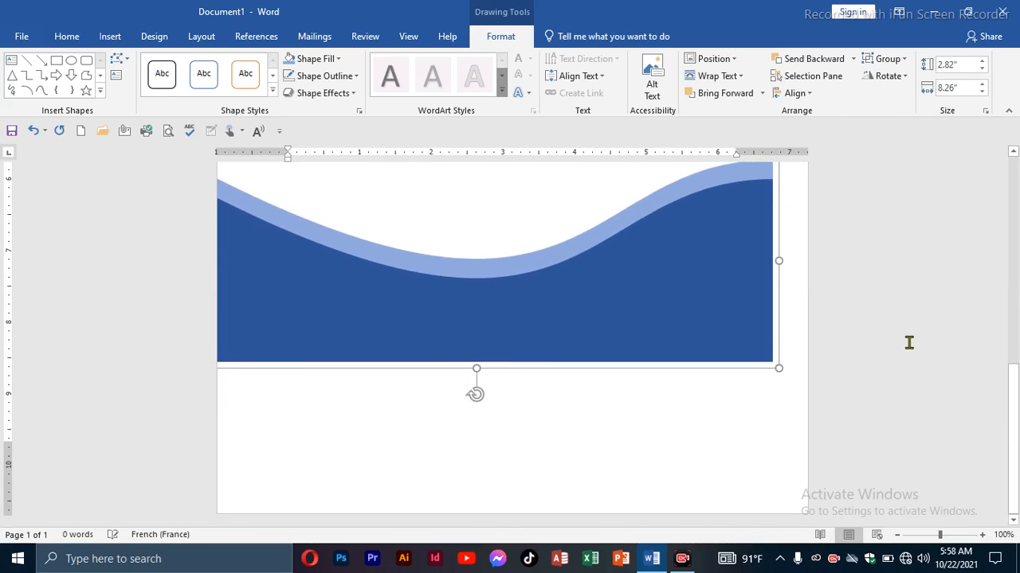
left_click_drag(723, 295, 750, 445)
left_click(726, 240)
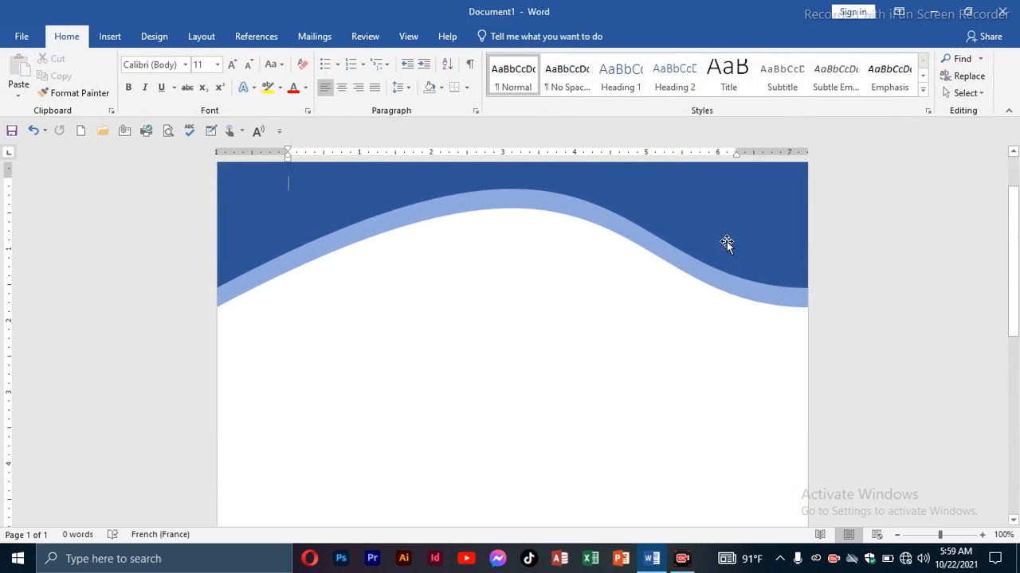
Draw a rectangle about 5.08" wide and 0.89" high near the top edge of the upper wave, and open it for text entry.
scroll(727, 240, "down", 4)
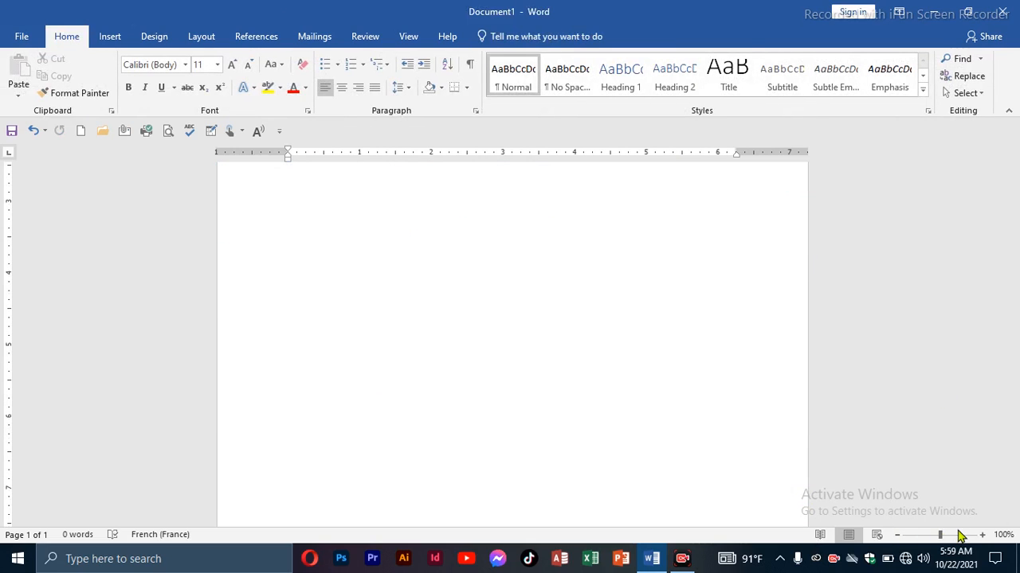
left_click(898, 535)
left_click(899, 536)
left_click(898, 535)
left_click(899, 536)
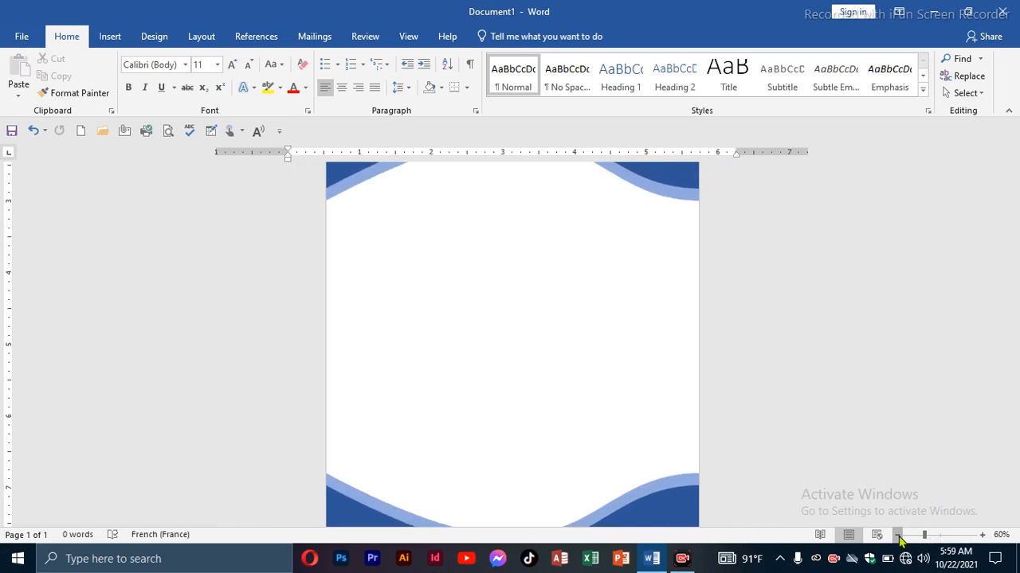
left_click(898, 535)
left_click(897, 535)
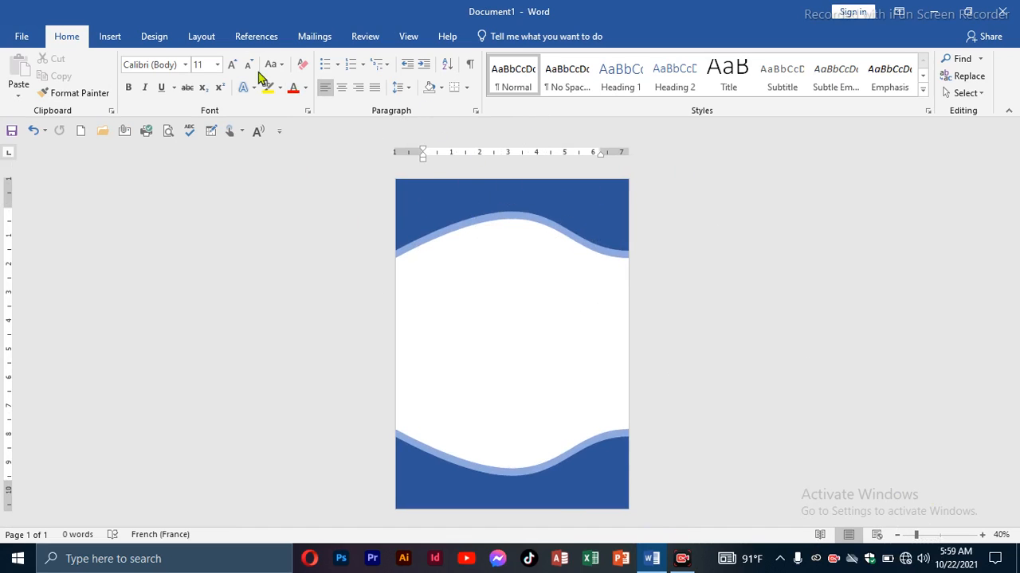
left_click(108, 37)
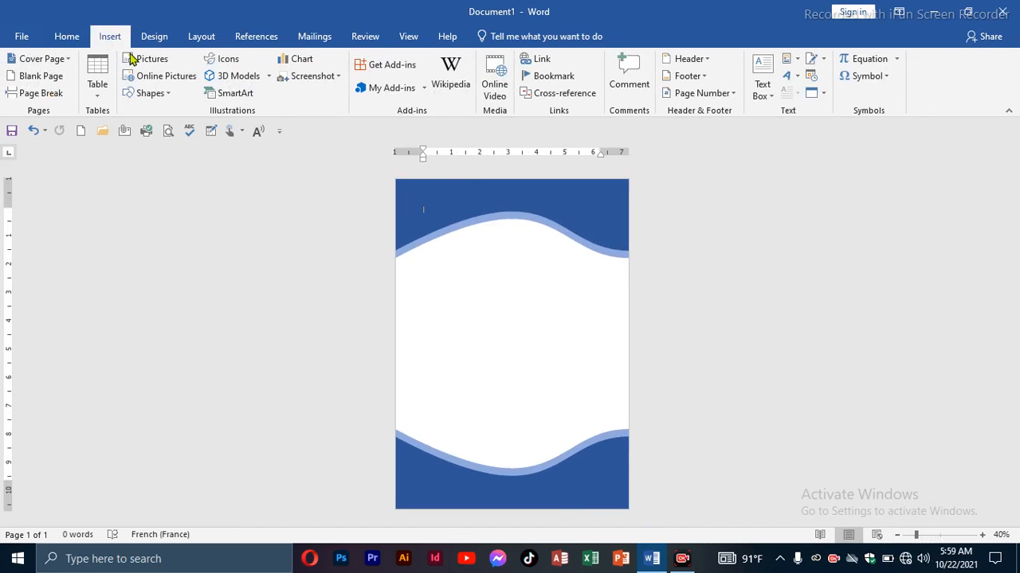
left_click(152, 93)
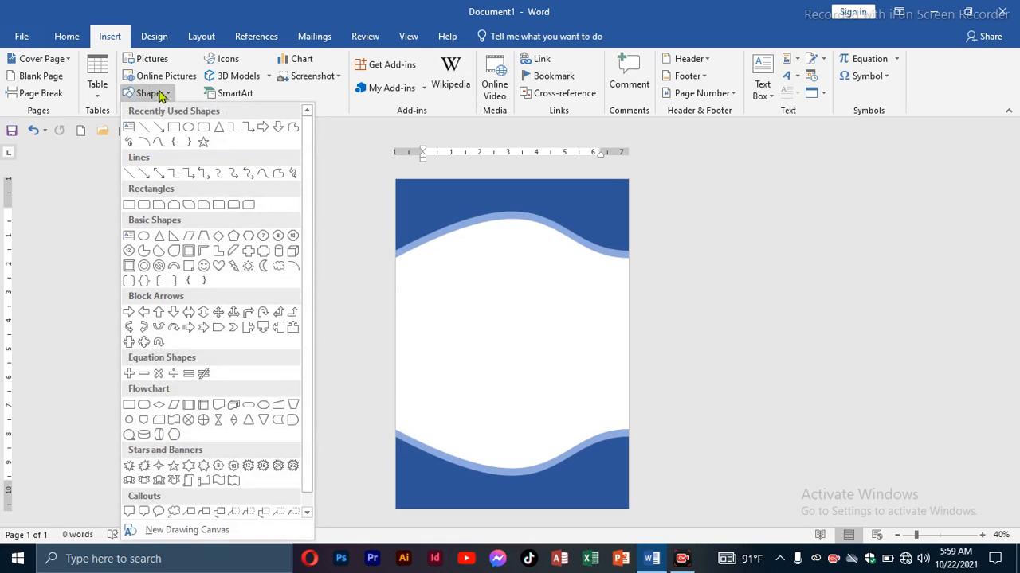
left_click(174, 128)
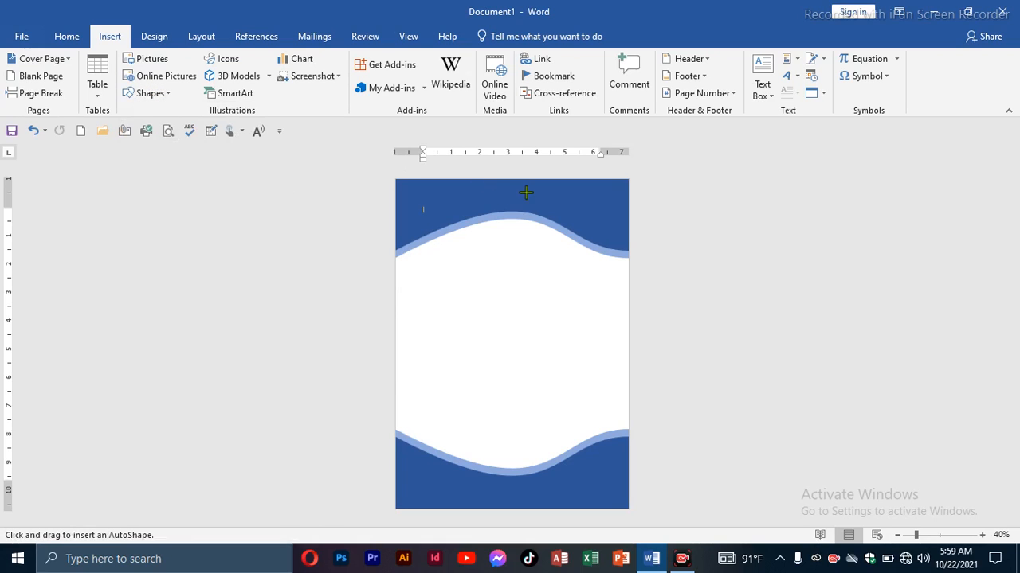
mouse_move(500, 186)
left_mouse_down()
mouse_move(547, 205)
mouse_move(624, 211)
left_mouse_up()
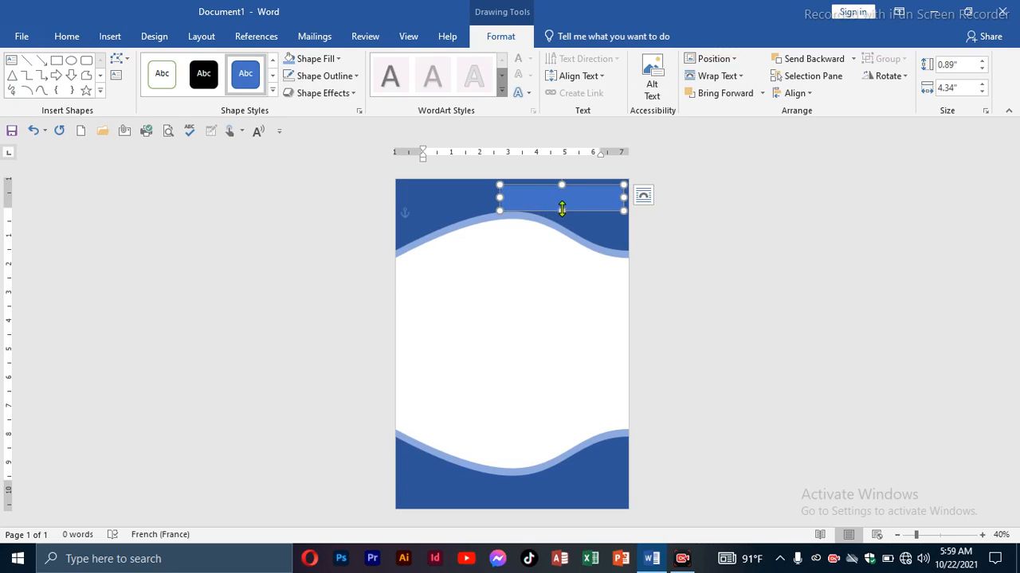
key("Up")
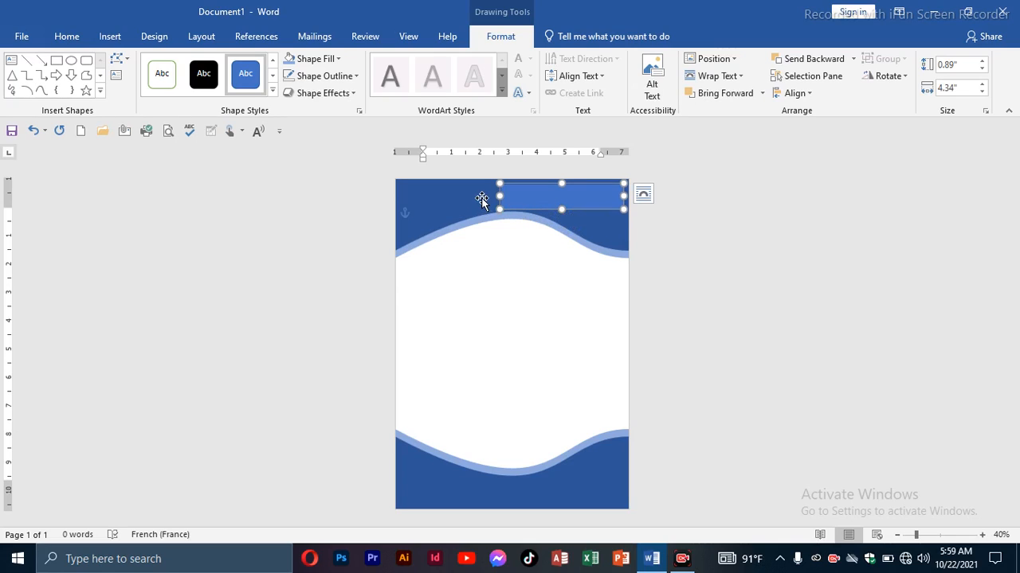
left_click_drag(500, 198, 479, 198)
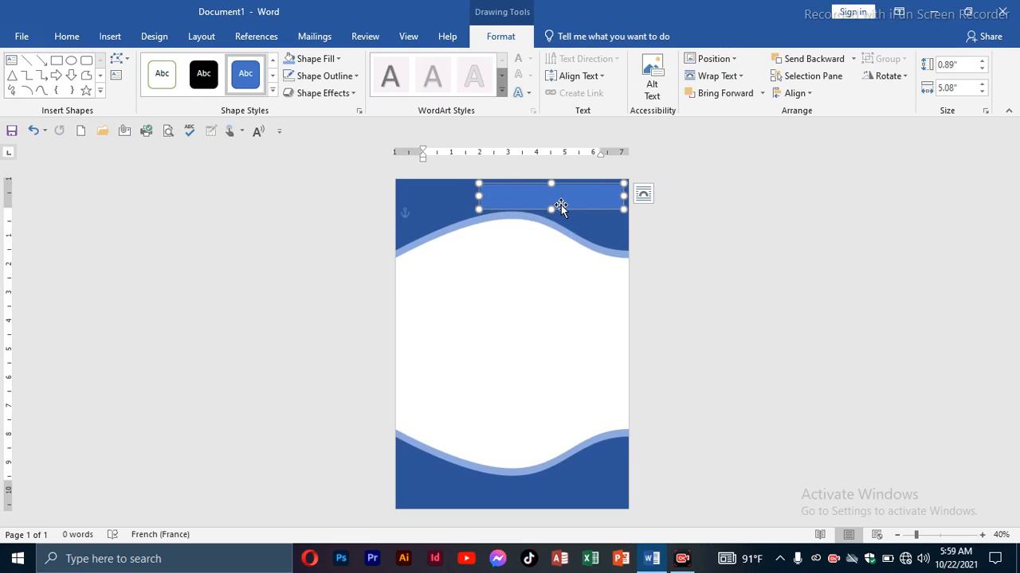
right_click(561, 207)
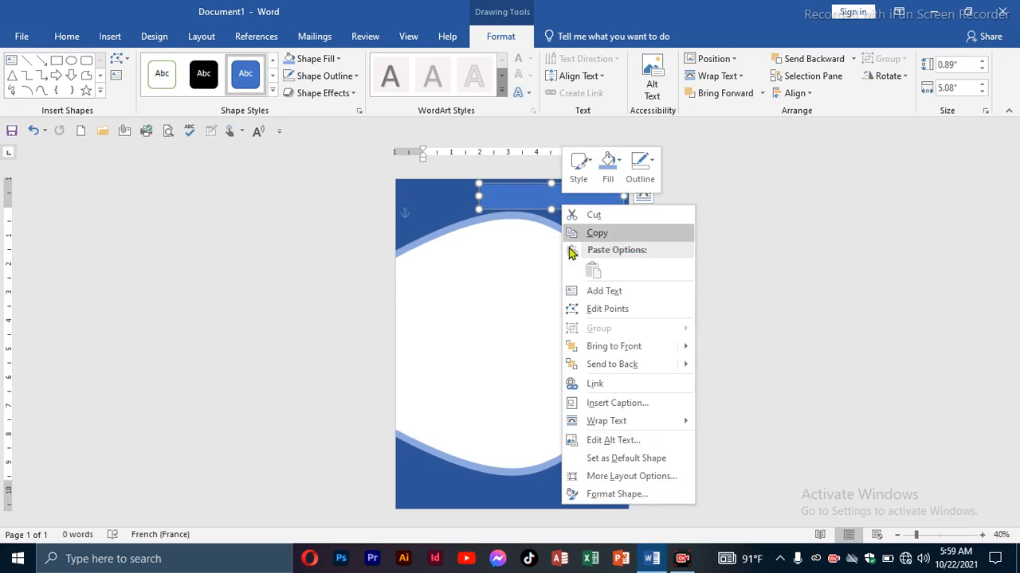
left_click(607, 290)
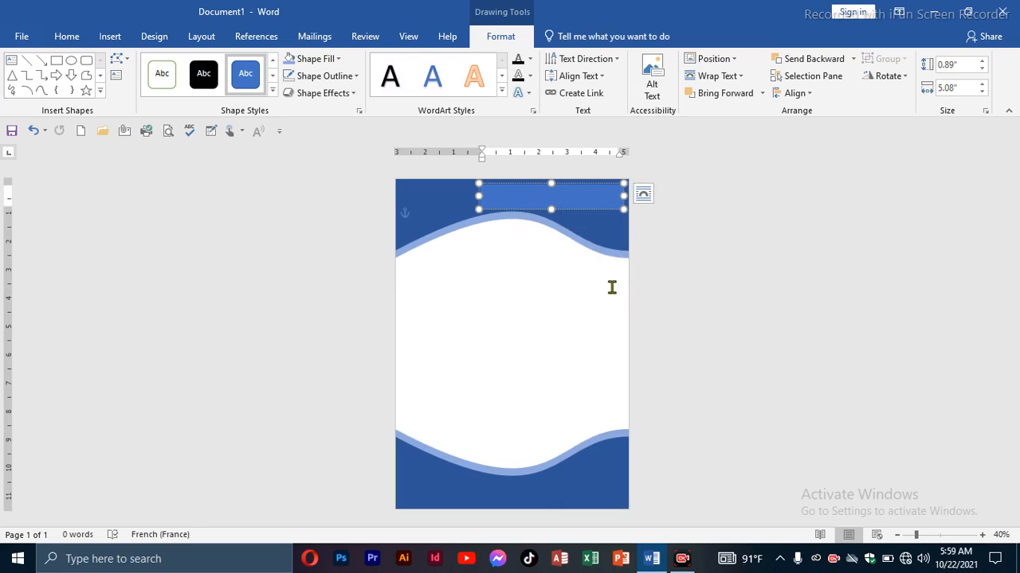
type("xxxxxxxxxxxxxxxxxxxxxxxxxxxxxxxx")
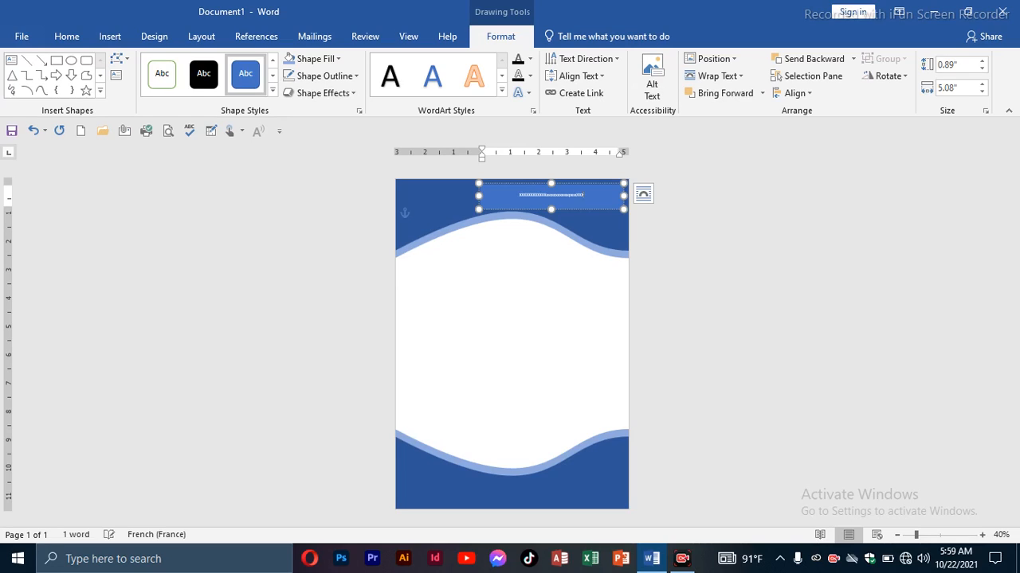
key("BackSpace")
key("BackSpace")
key("BackSpace")
key("BackSpace")
key("BackSpace")
key("BackSpace")
key("BackSpace")
key("BackSpace")
key("BackSpace")
key("BackSpace")
key("BackSpace")
key("BackSpace")
key("BackSpace")
key("BackSpace")
key("BackSpace")
key("BackSpace")
key("BackSpace")
key("BackSpace")
key("BackSpace")
key("BackSpace")
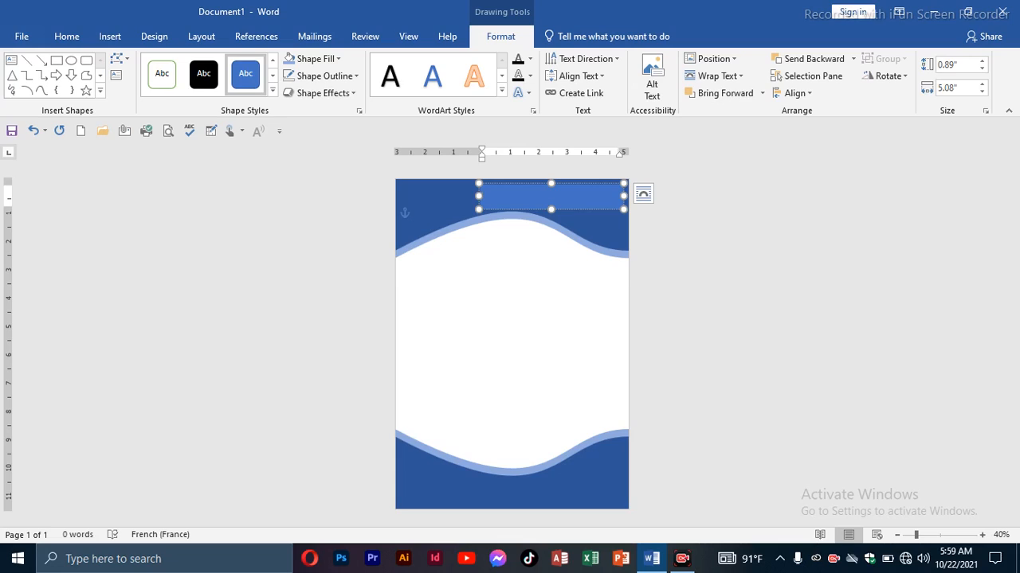
Enter the place and date line "Petit-Gôave, le 22-octobre 2021" in the rectangle.
type("xETTI ")
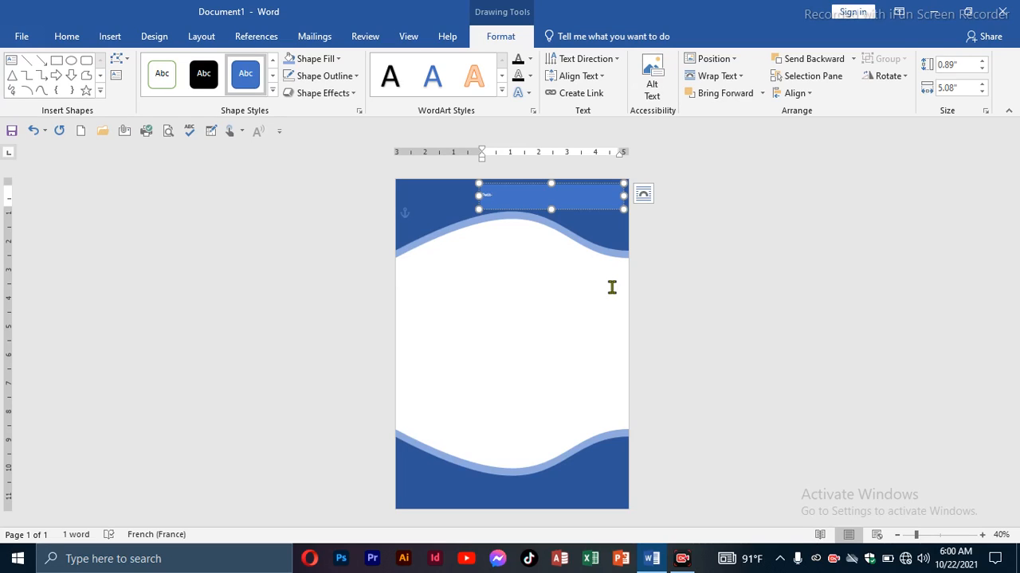
type("Go")
type("ôave, l")
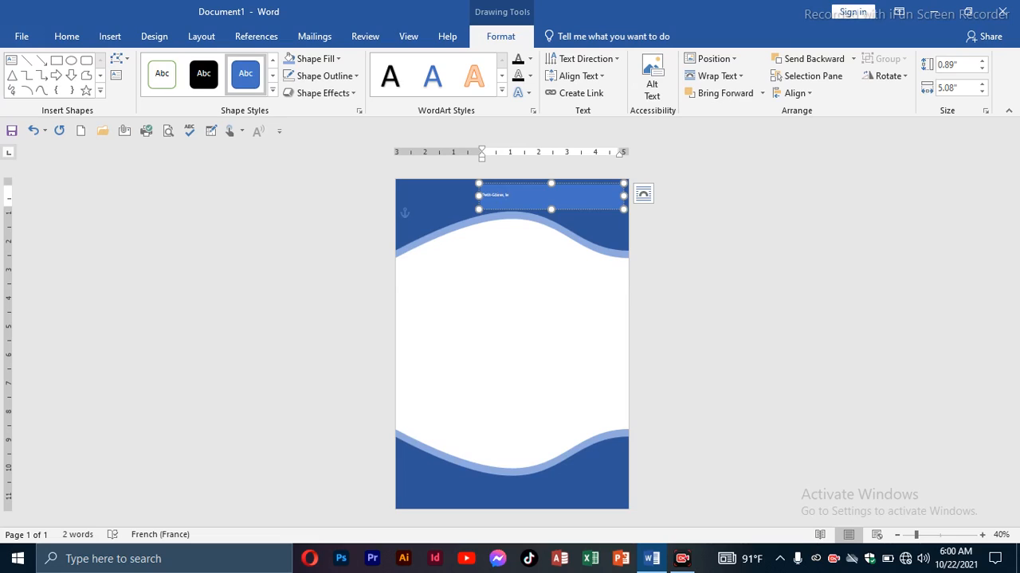
type("e 22-octobre 2021")
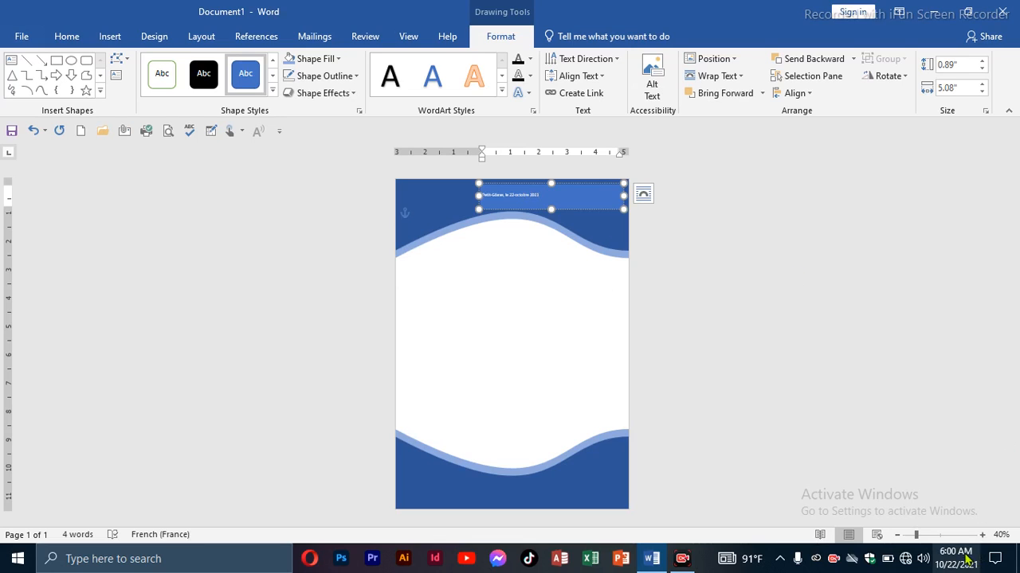
Right-align the place and date line and enlarge its font to 18 pt.
left_click(982, 535)
left_click(982, 536)
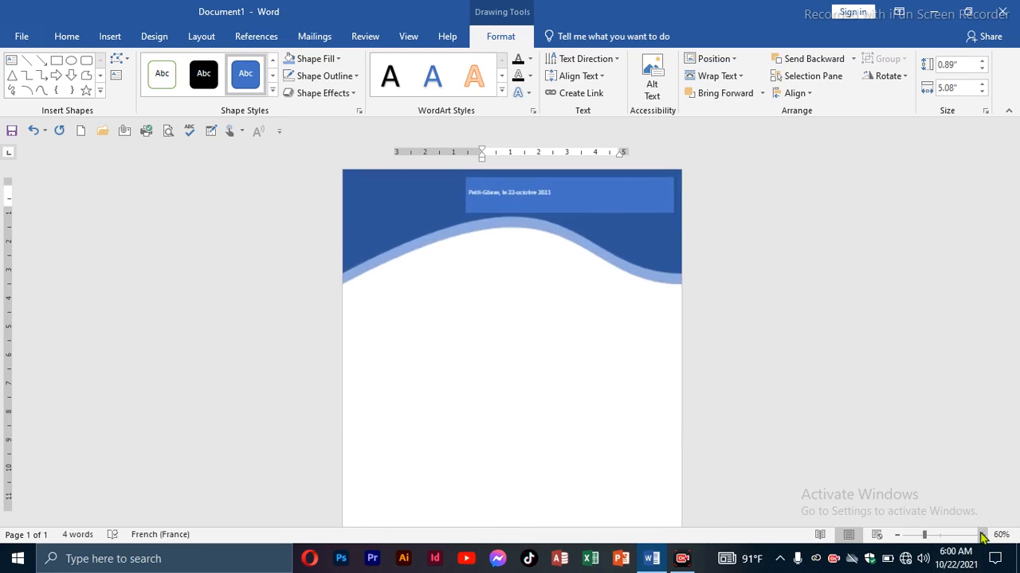
left_click(982, 536)
left_click(982, 535)
left_click(982, 535)
left_click(982, 536)
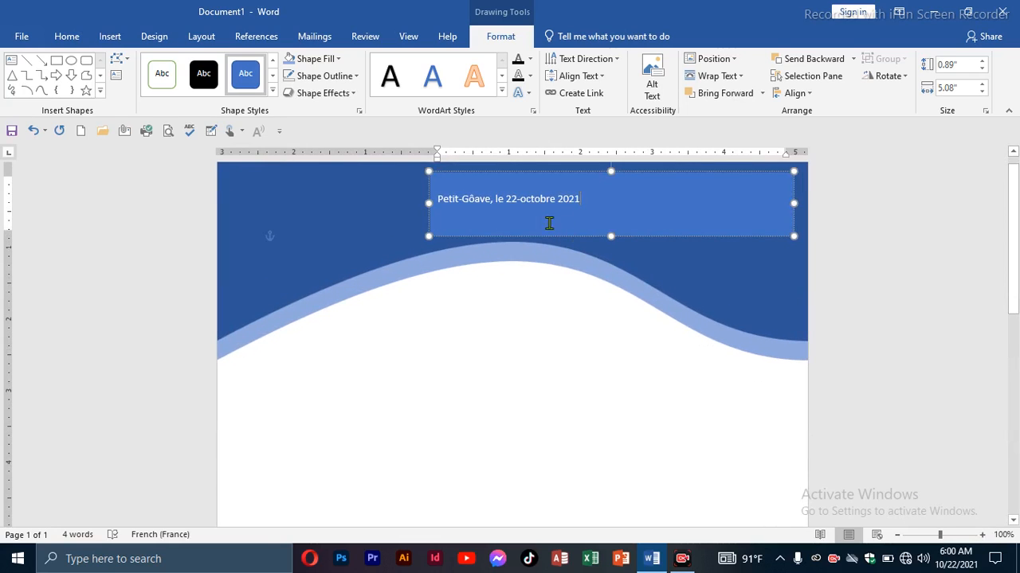
left_click_drag(598, 205, 422, 204)
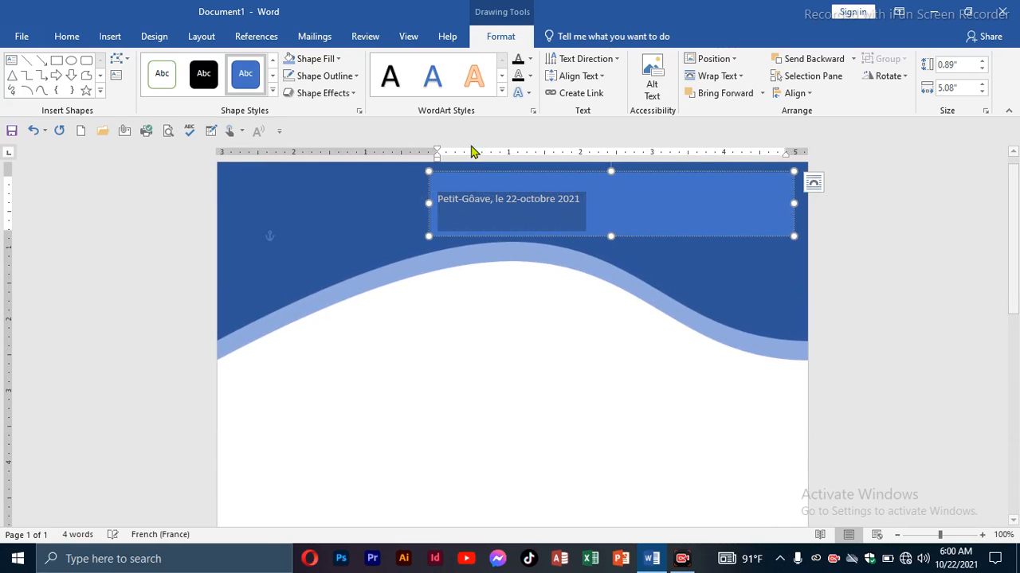
left_click(64, 37)
left_click(359, 90)
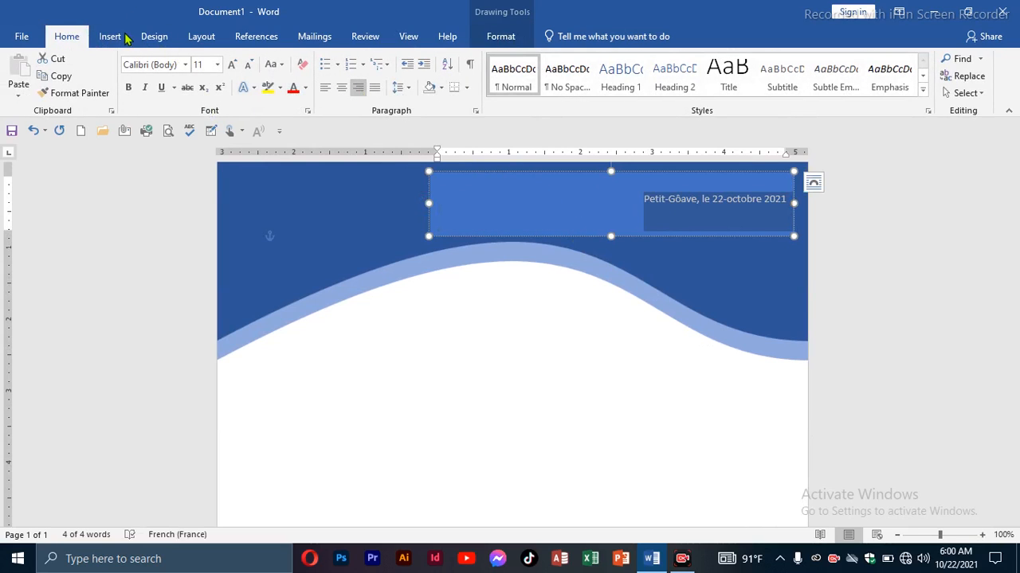
left_click(232, 68)
left_click(232, 68)
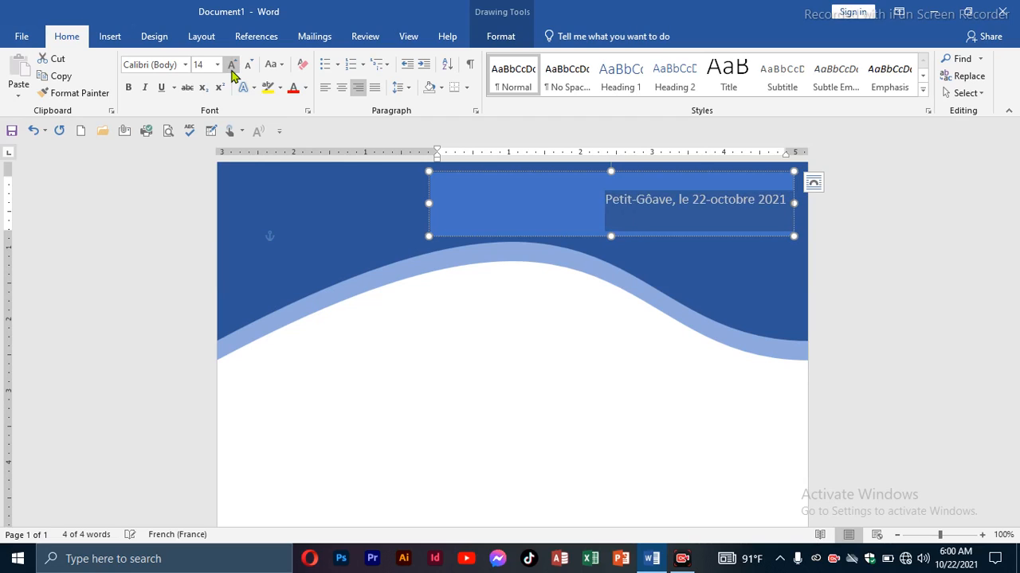
left_click(231, 69)
left_click(232, 68)
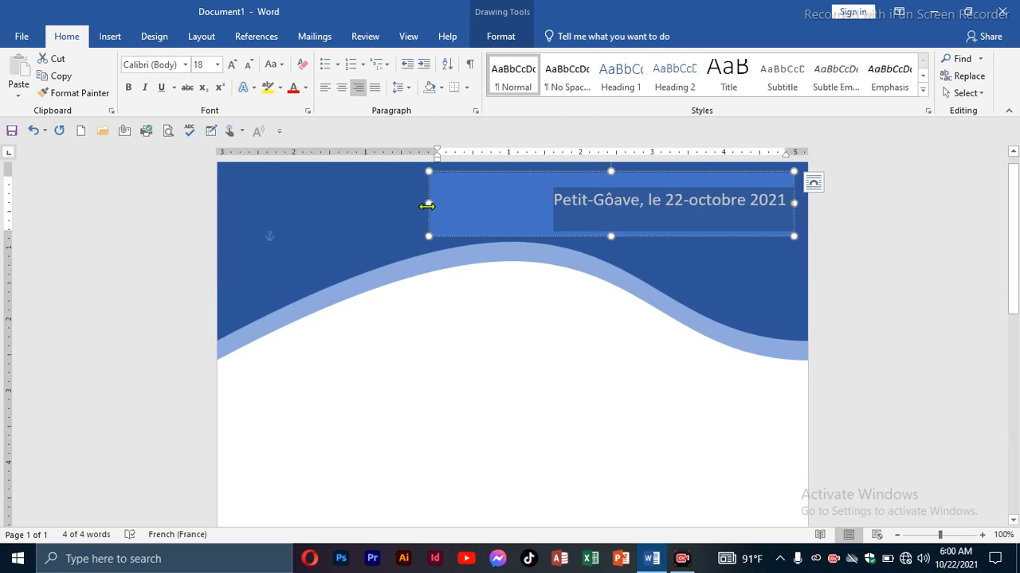
Reduce the rectangle's width and height so it fits closely around the place and date line.
left_click_drag(428, 204, 521, 204)
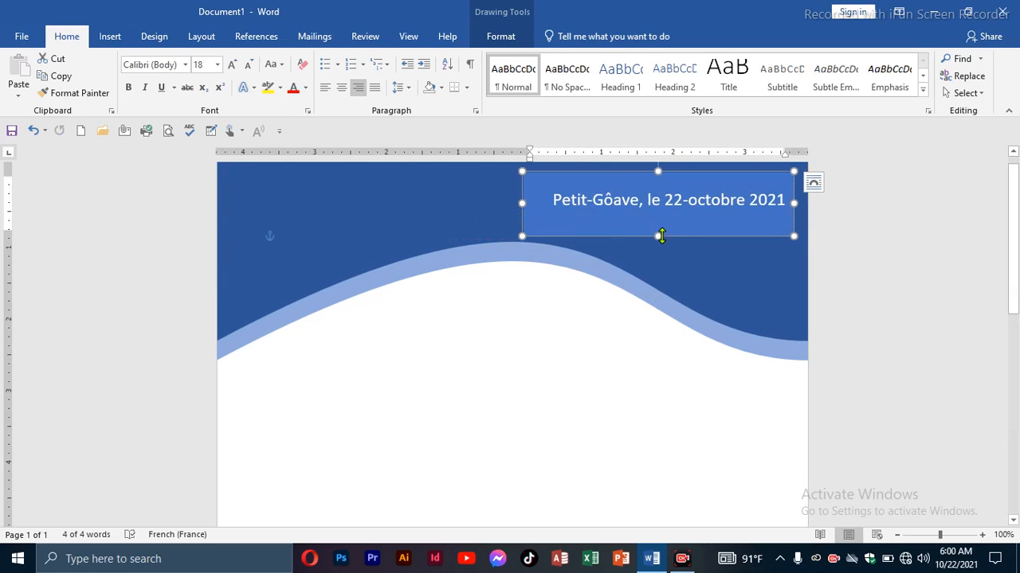
left_click_drag(658, 236, 658, 202)
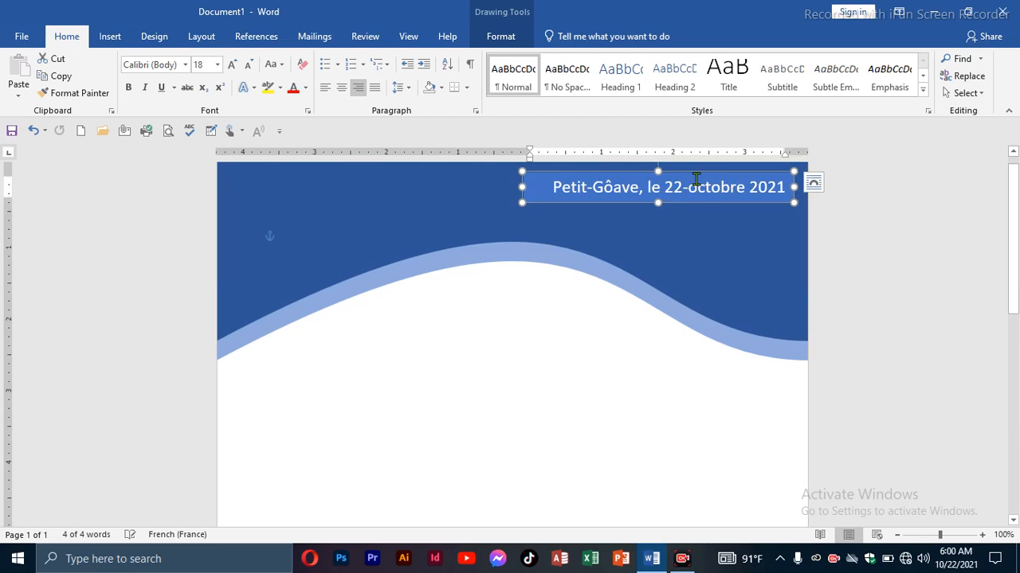
Move the place and date rectangle slightly down and closer to the page's right edge, and deselect it.
mouse_move(697, 171)
left_mouse_down()
mouse_move(694, 197)
mouse_move(703, 202)
left_mouse_up()
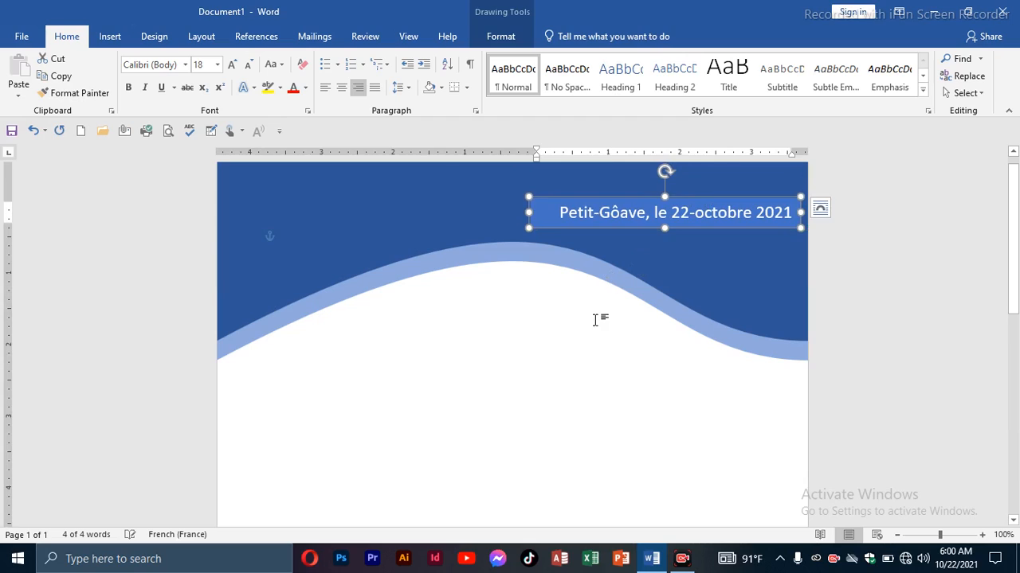
left_click(597, 325)
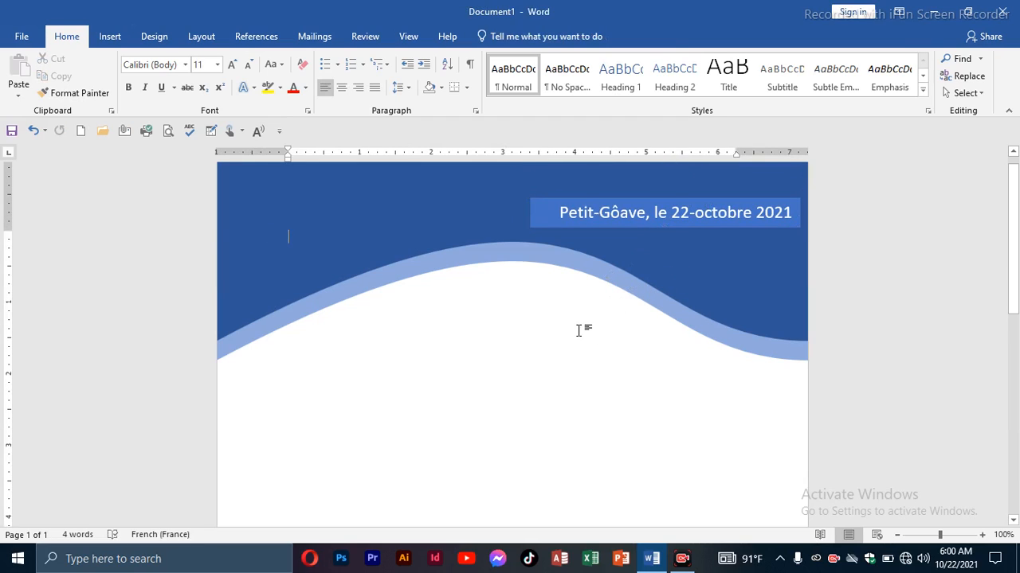
Place the text cursor in the blank body area just below the upper wave.
double_click(382, 419)
scroll(487, 393, "down", 10)
scroll(490, 393, "up", 6)
scroll(493, 393, "up", 4)
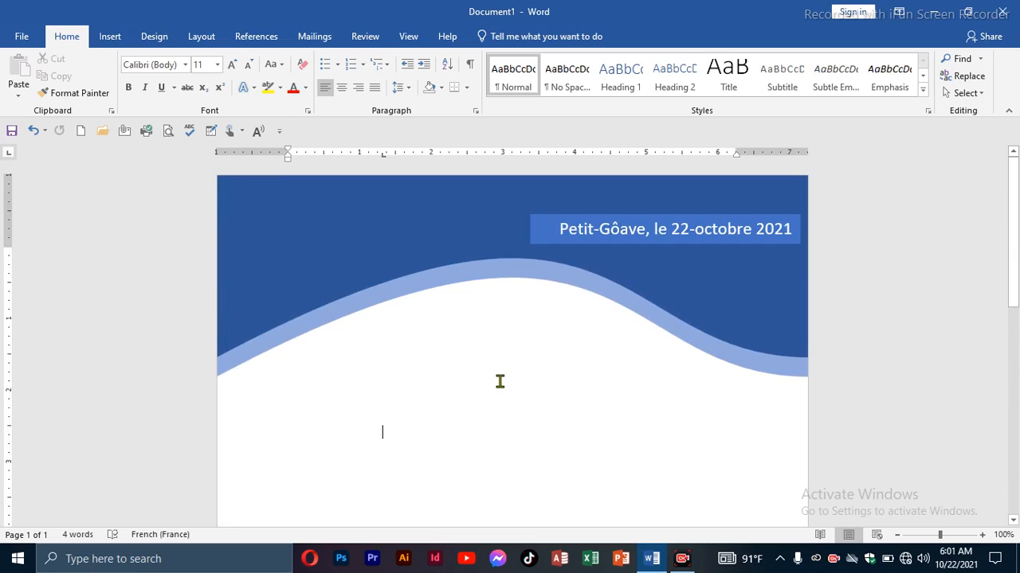
scroll(498, 383, "down", 10)
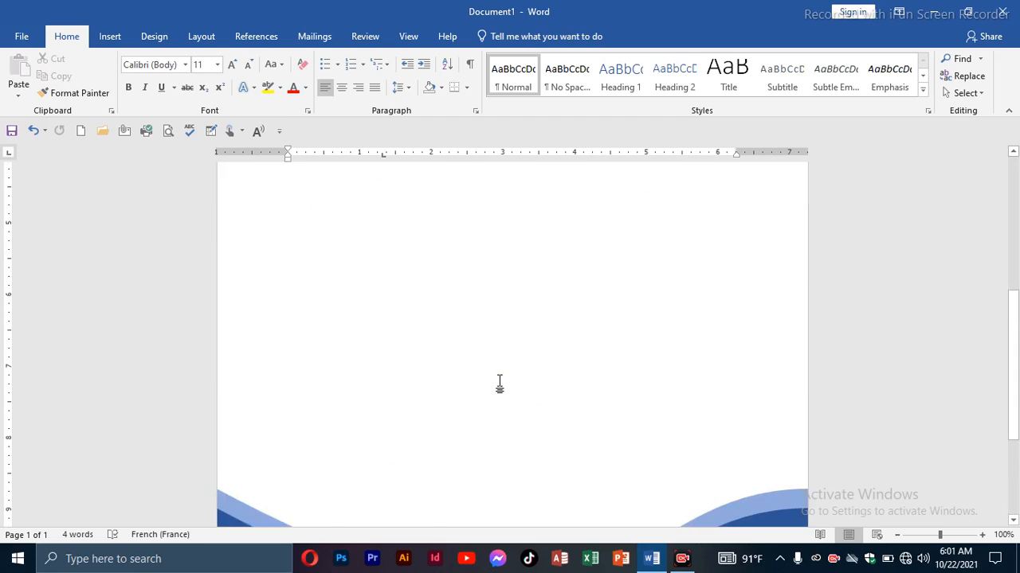
scroll(505, 382, "up", 10)
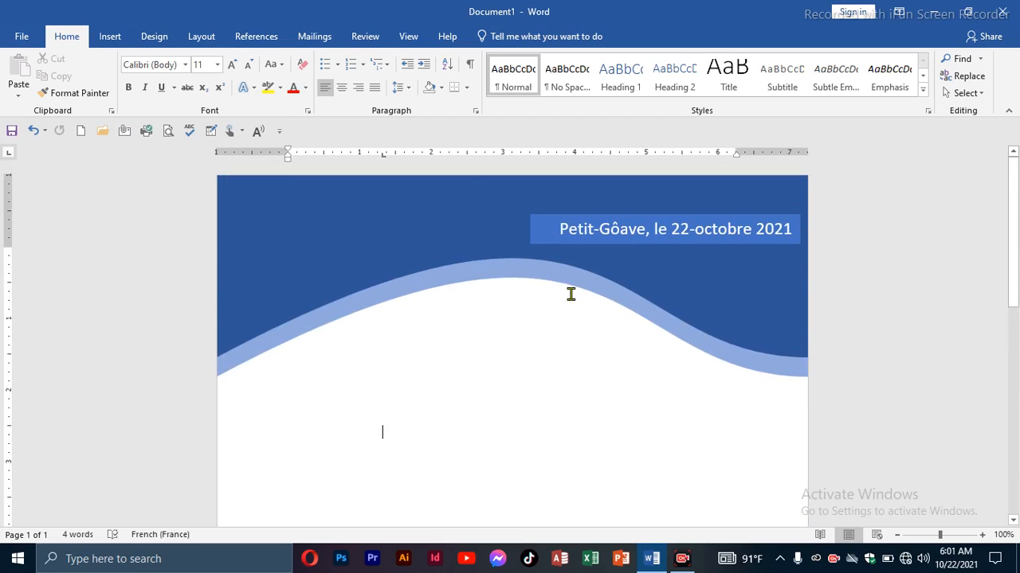
left_click(685, 566)
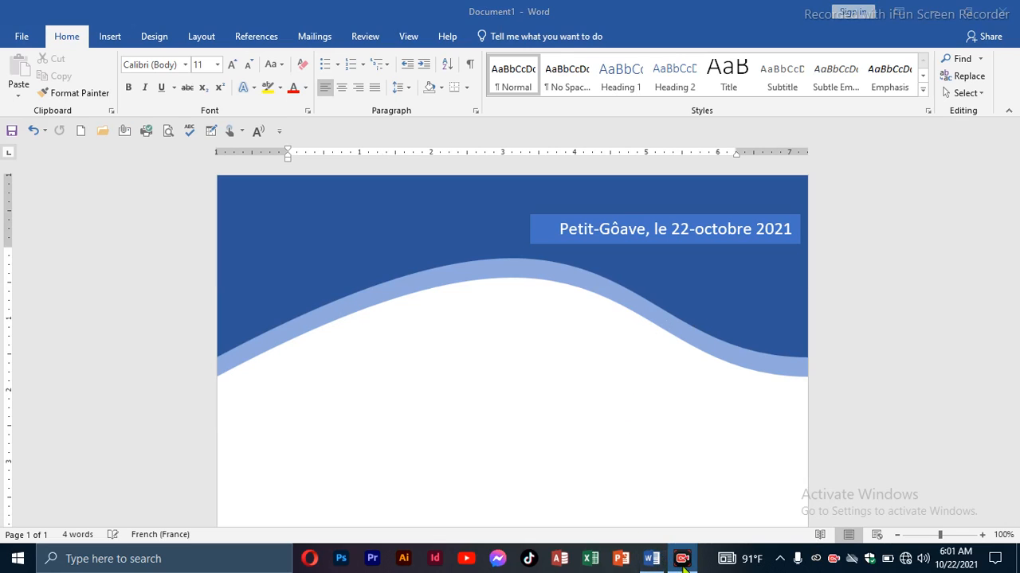
left_click(820, 523)
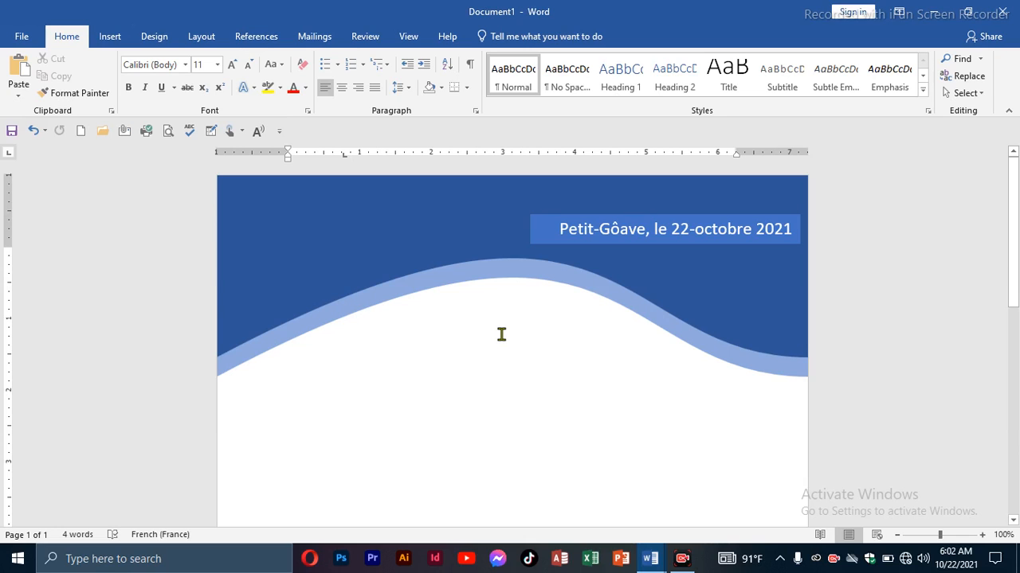
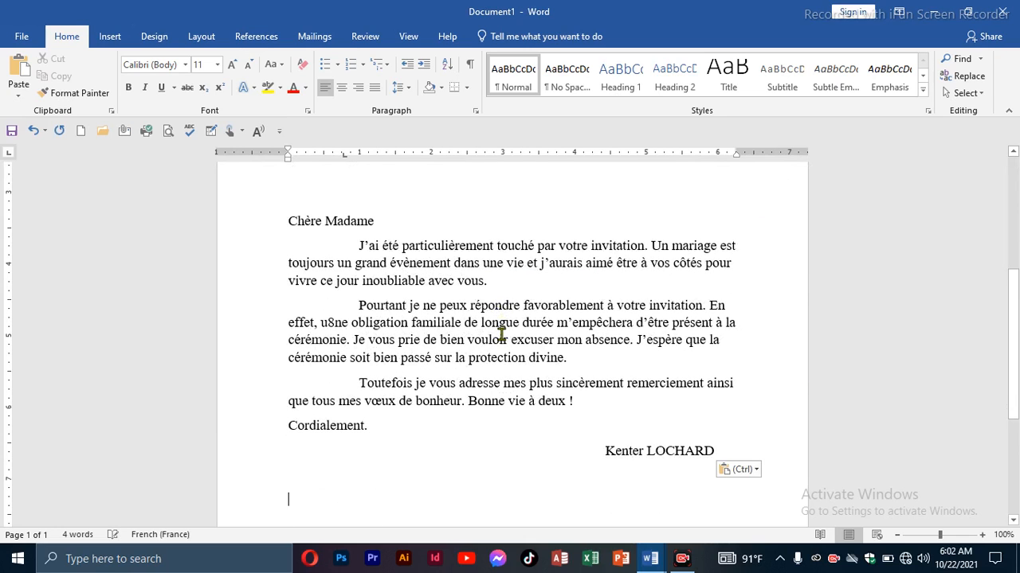
Paste the copied French letter text into the page body between the two waves.
scroll(501, 334, "down", 3)
scroll(503, 347, "up", 10)
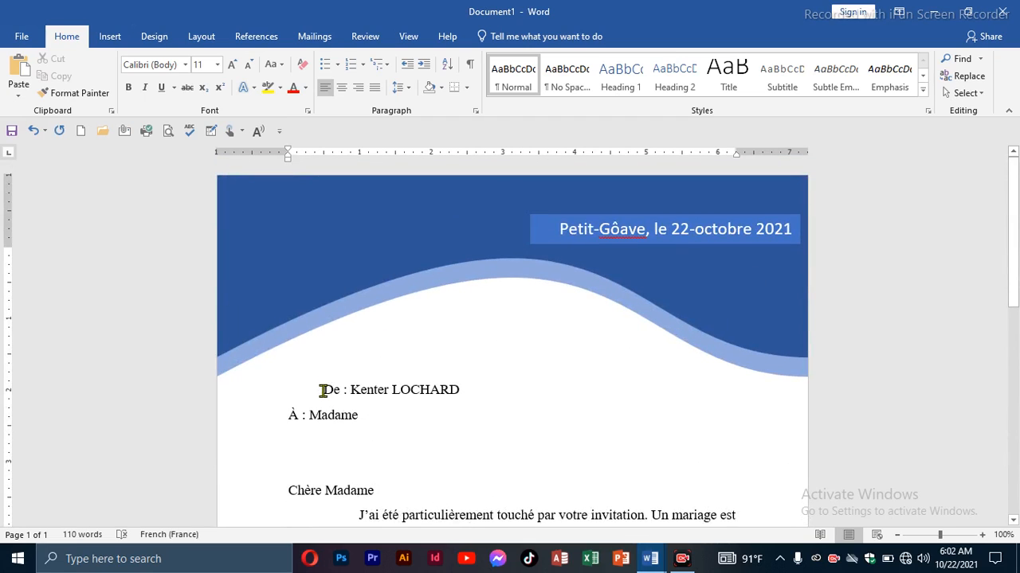
Remove the indent before the "De :" sender line and insert two blank lines above it.
left_click(323, 390)
key("BackSpace")
key("Return")
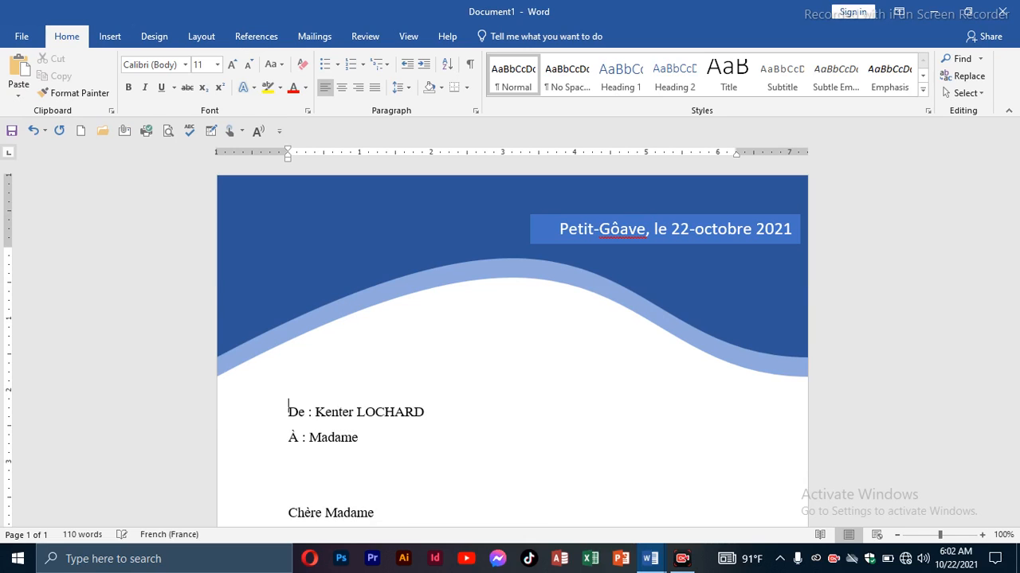
scroll(312, 442, "down", 11)
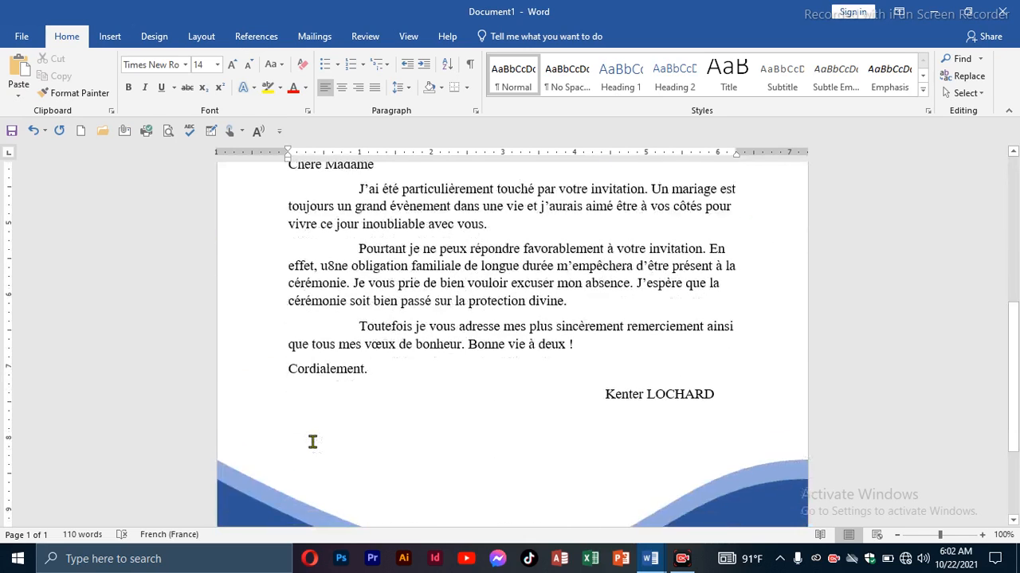
scroll(313, 442, "up", 10)
scroll(320, 440, "up", 1)
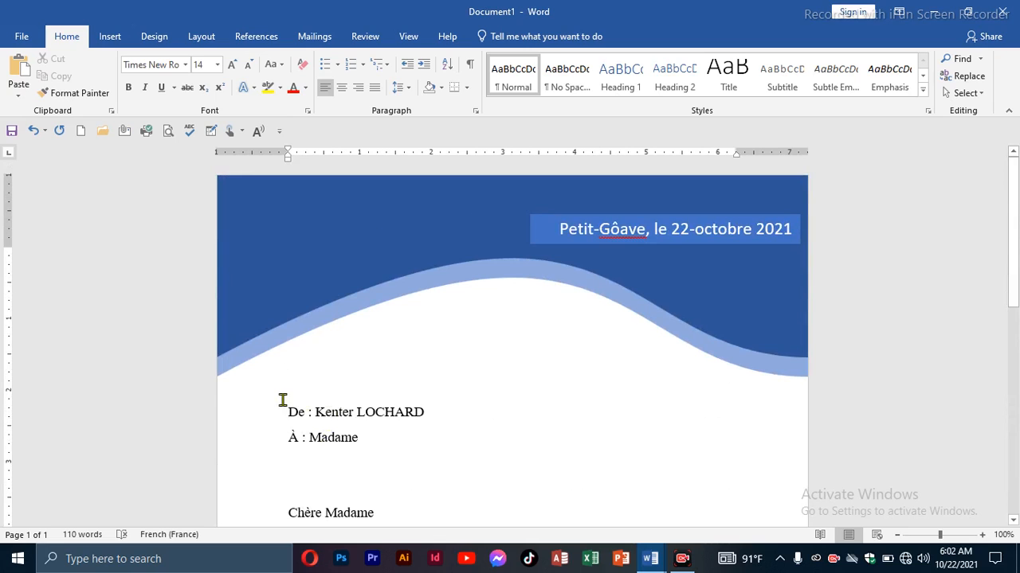
key("Return")
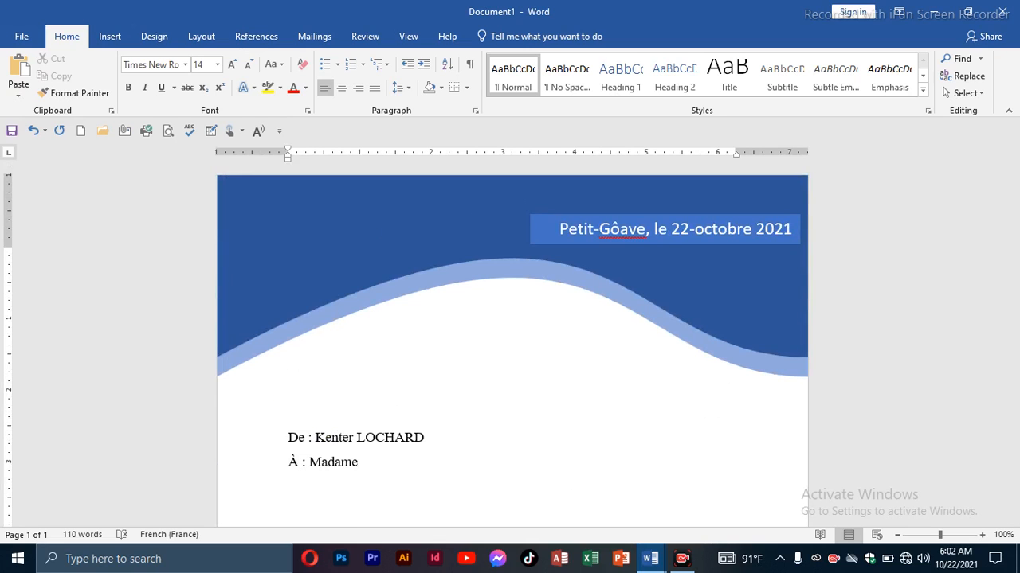
scroll(287, 405, "down", 9)
scroll(287, 404, "up", 6)
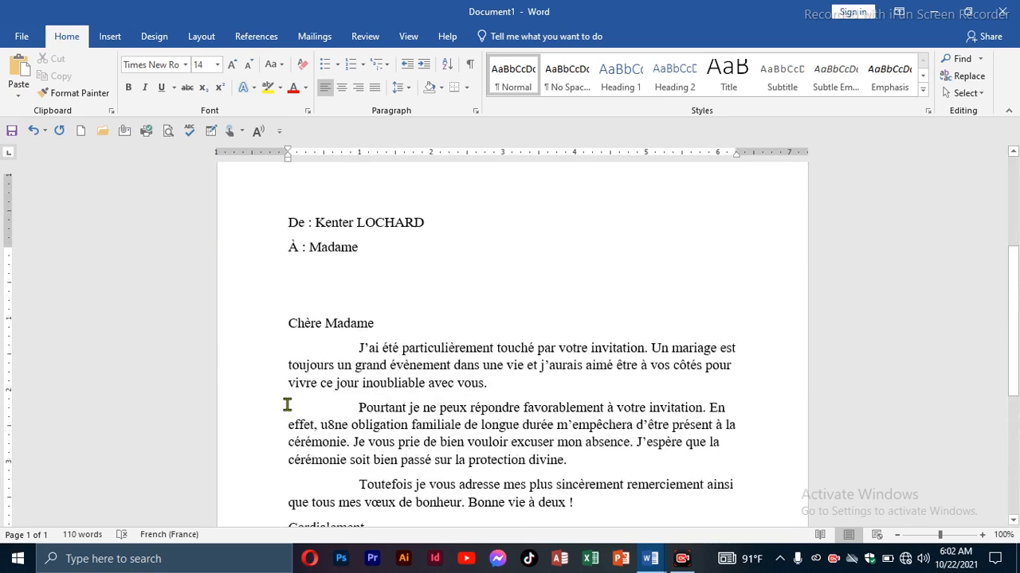
scroll(285, 395, "down", 4)
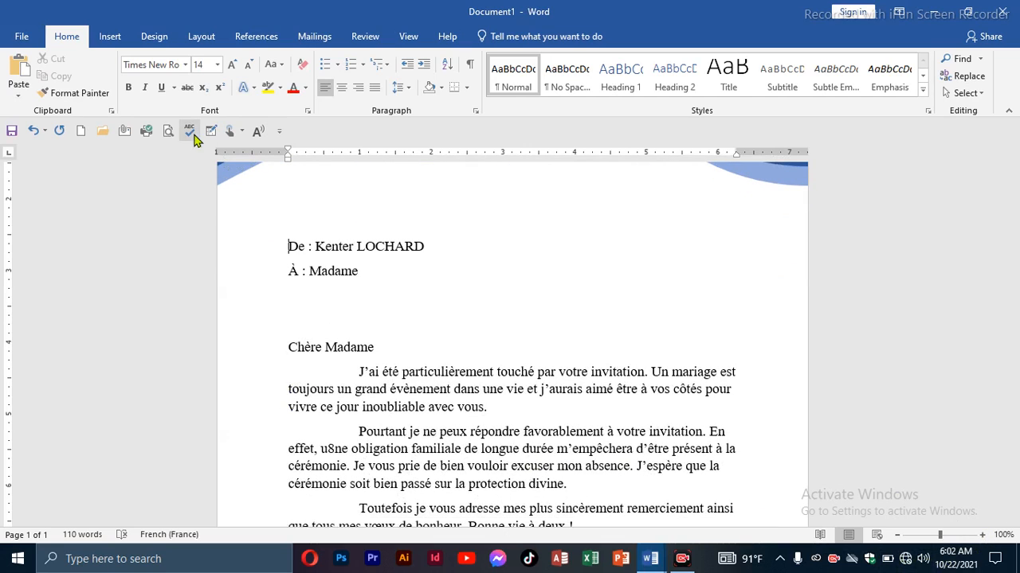
Open the print preview and examine the finished letter page at 60% and 50% zoom.
left_click(168, 132)
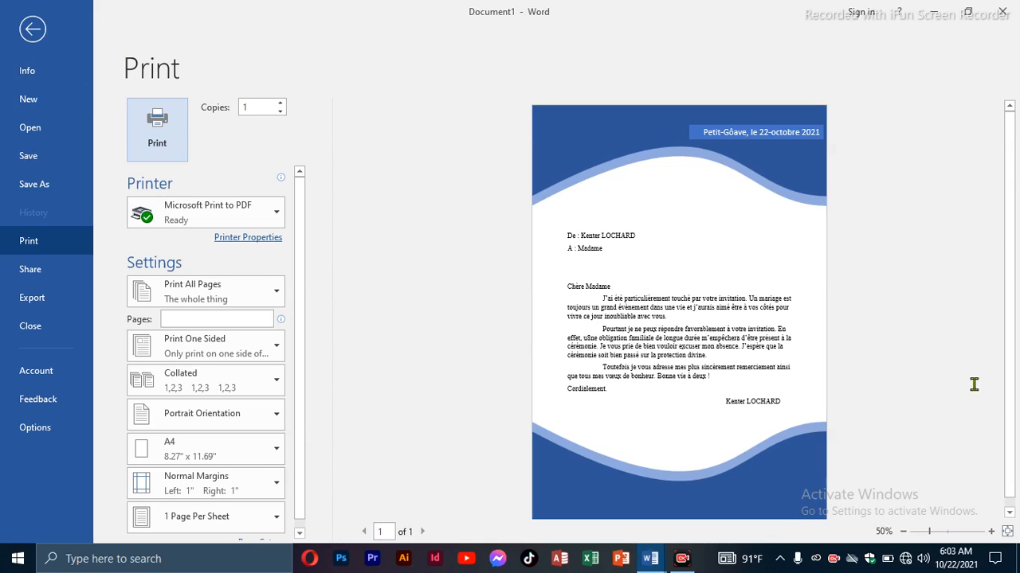
left_click(992, 533)
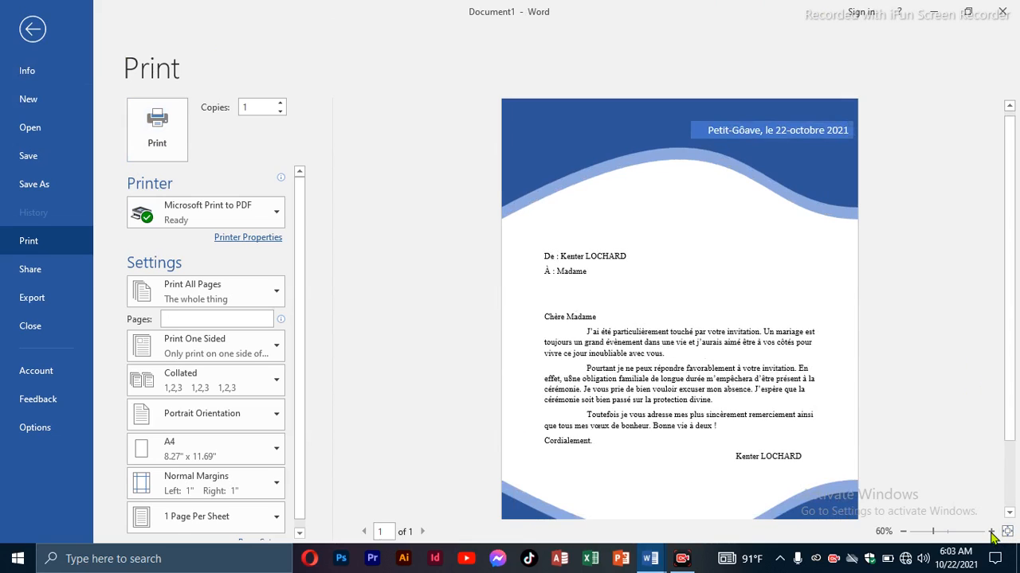
scroll(896, 393, "down", 1)
scroll(896, 393, "up", 1)
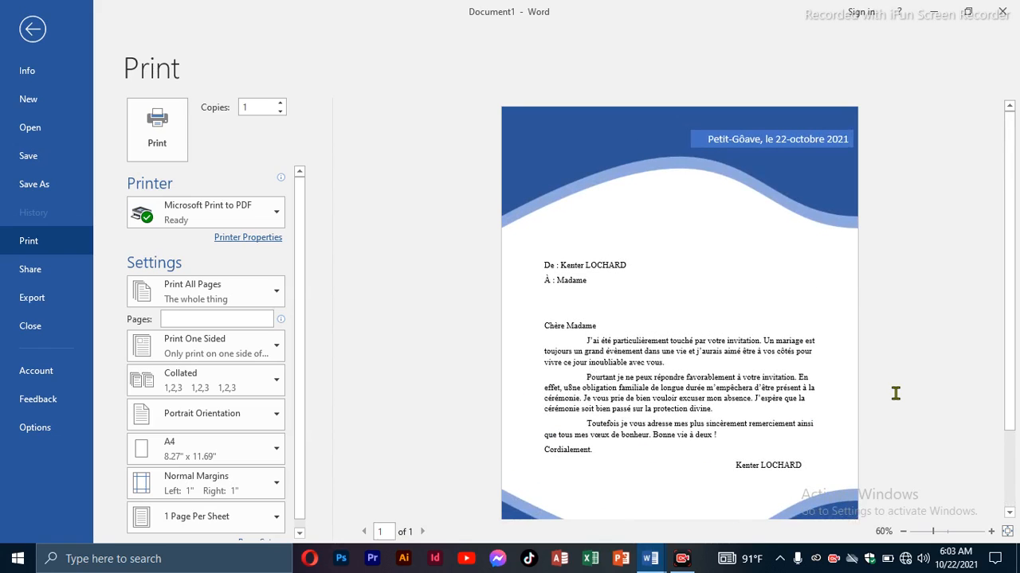
left_click(904, 531)
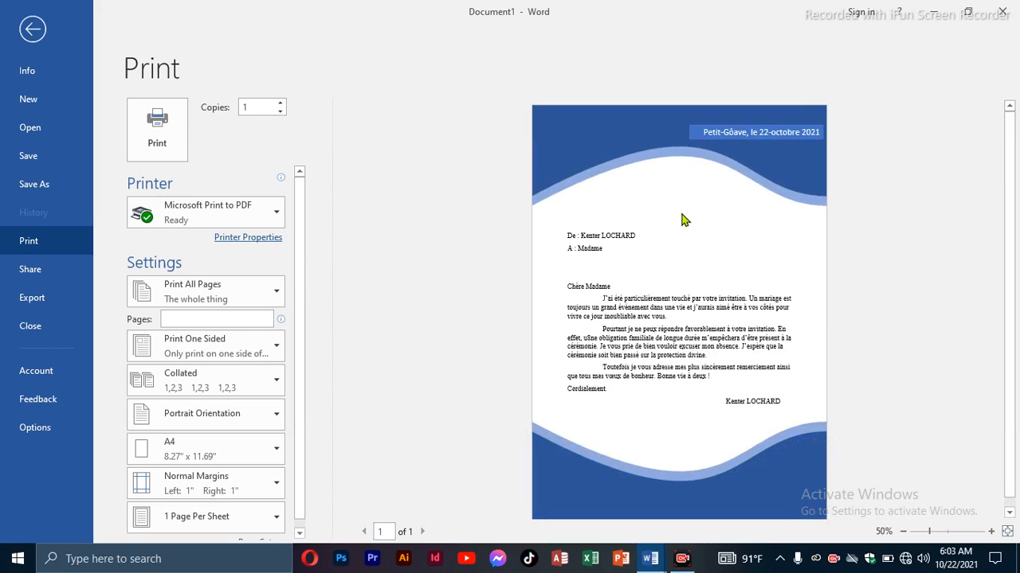
key("XF86AudioMute")
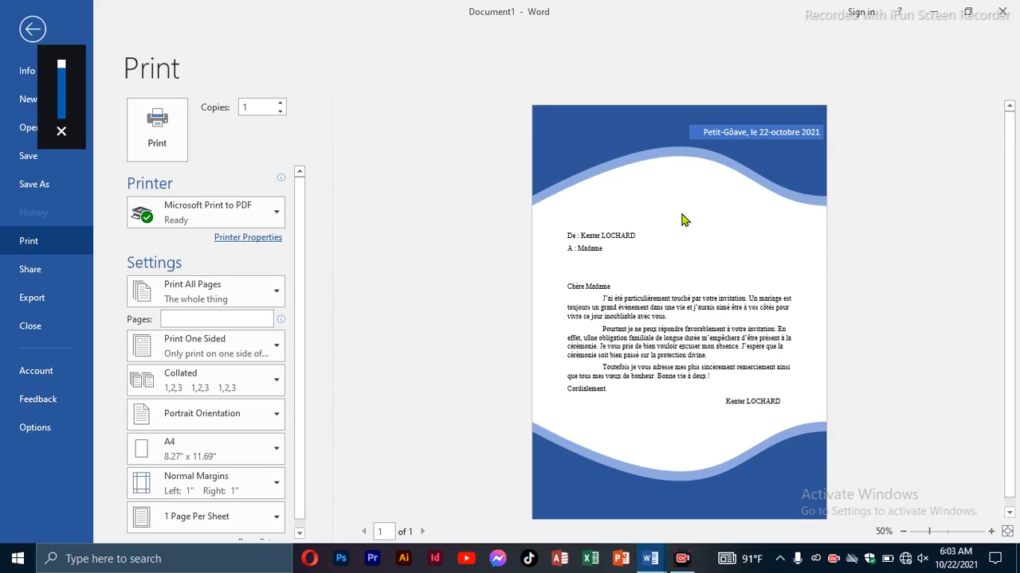
key("XF86AudioMute")
mouse_move(675, 565)
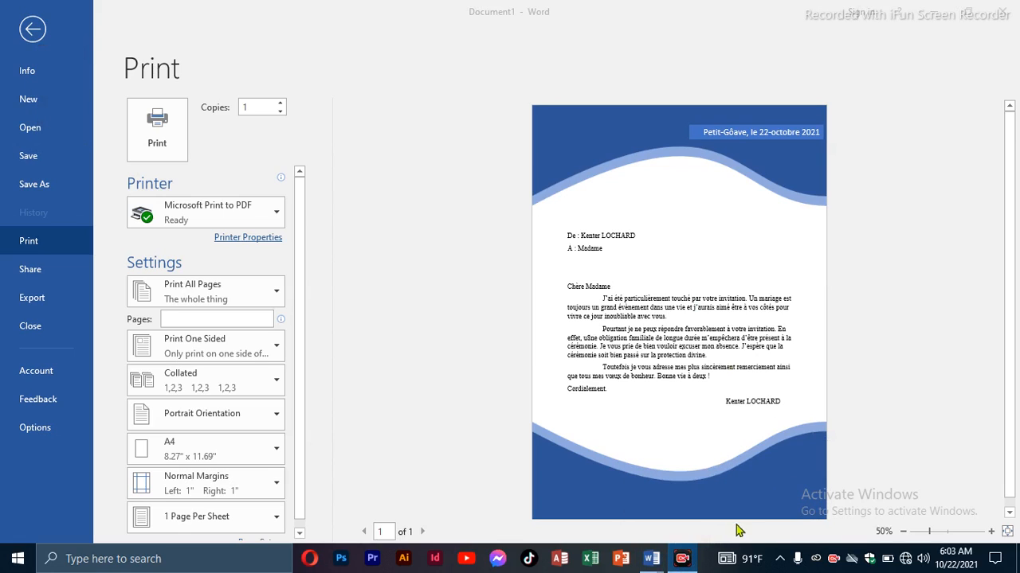